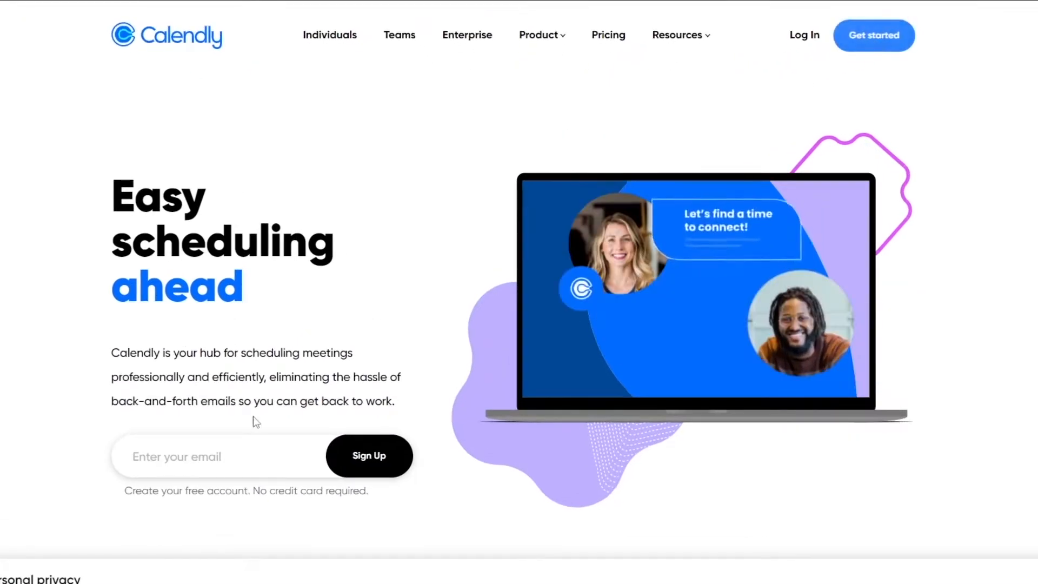
Sign up for Calendly with a Google account and accept the suggested booking URL, time zone and calendar connection.
{"action": "scroll", "coordinate": [157, 460], "scroll_direction": "down", "scroll_amount": 2}
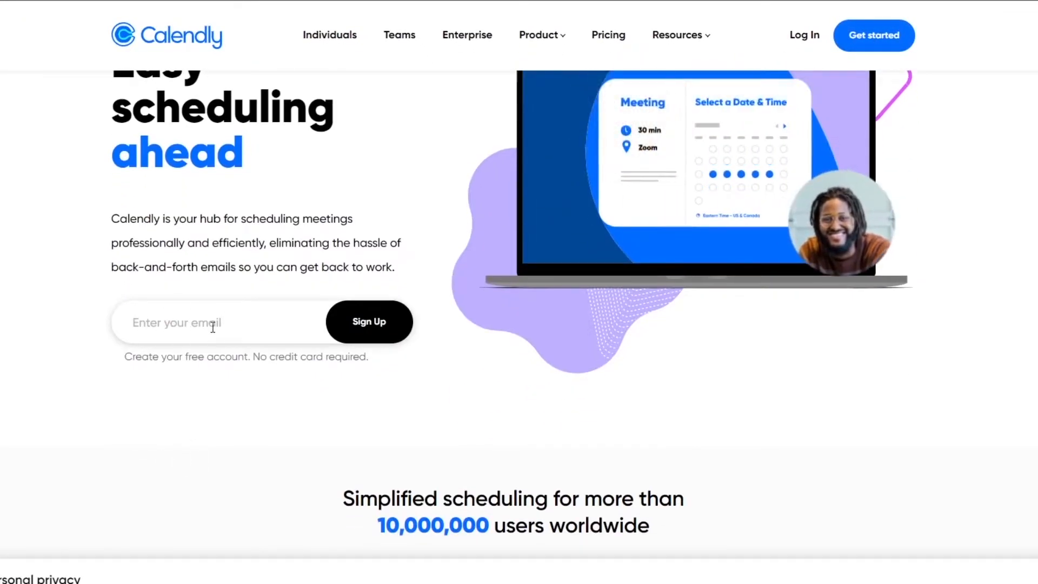
{"action": "scroll", "coordinate": [370, 338], "scroll_direction": "up", "scroll_amount": 2}
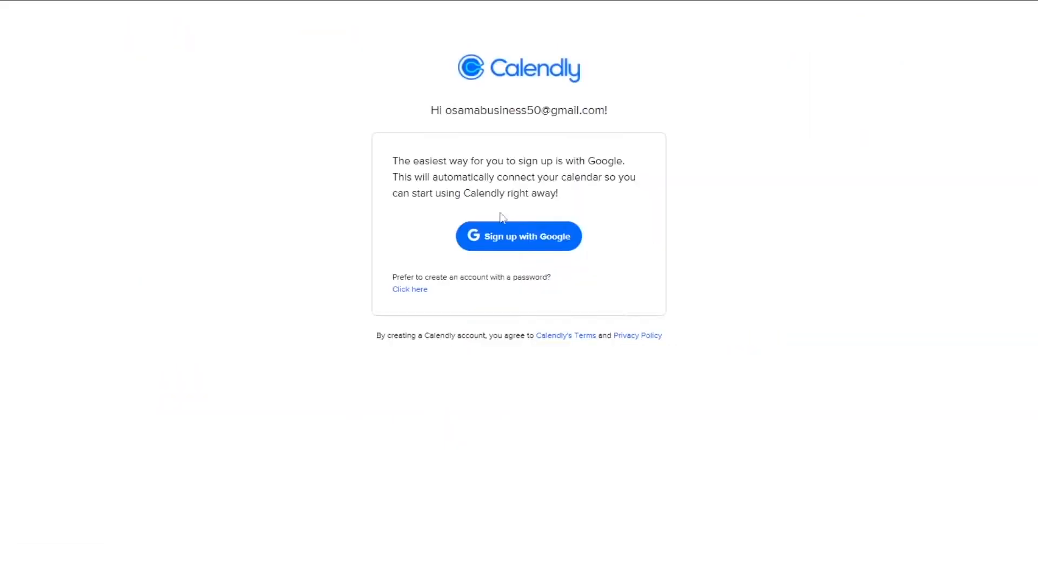
{"action": "left_click", "coordinate": [510, 241]}
{"action": "left_click", "coordinate": [559, 496]}
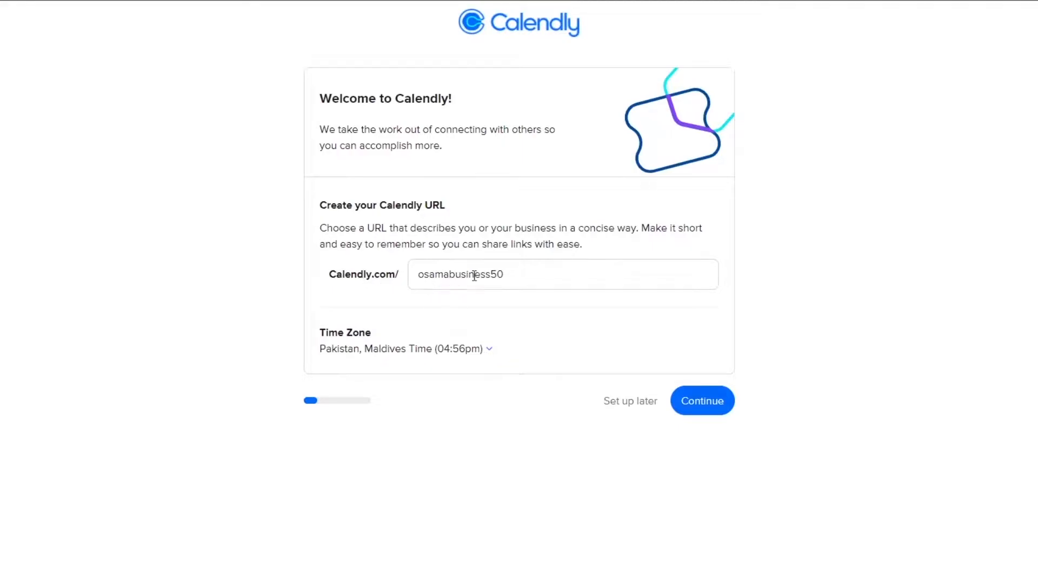
{"action": "left_click", "coordinate": [690, 400]}
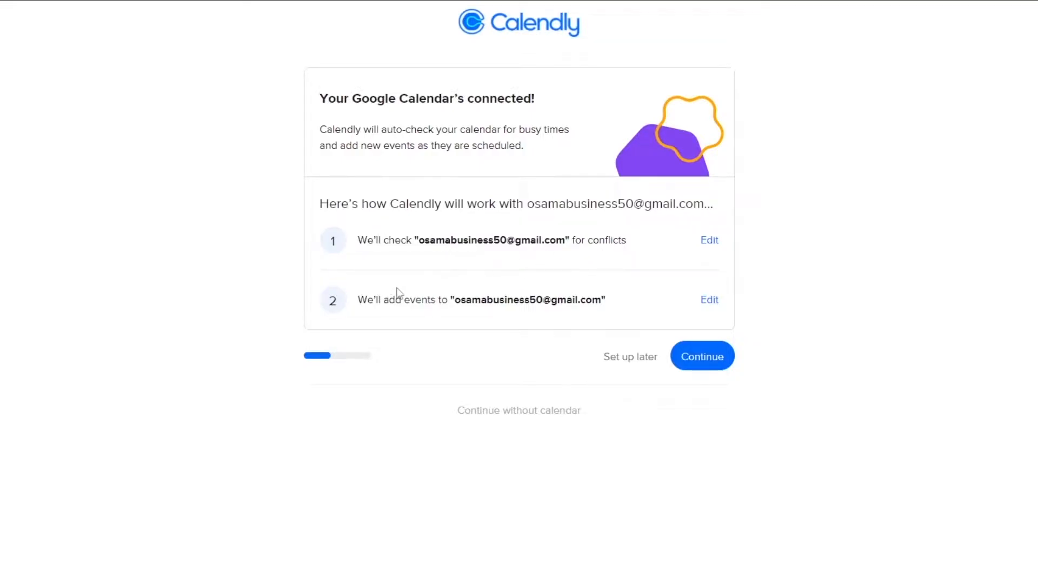
{"action": "left_click", "coordinate": [702, 353]}
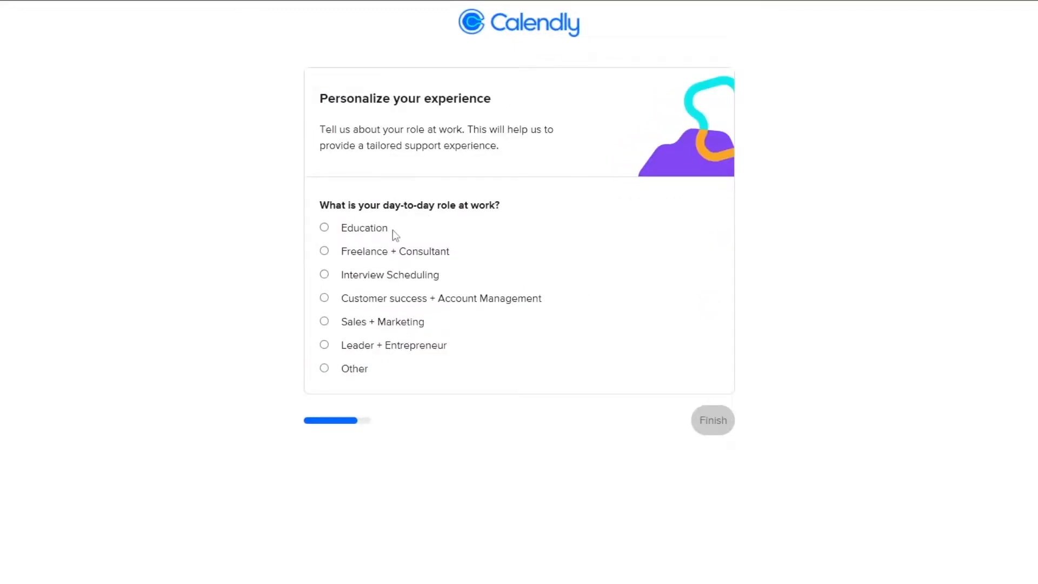
Choose Freelance + Consultant as the day-to-day work role, finish the account setup and dismiss the getting-started guide.
{"action": "left_click", "coordinate": [359, 253]}
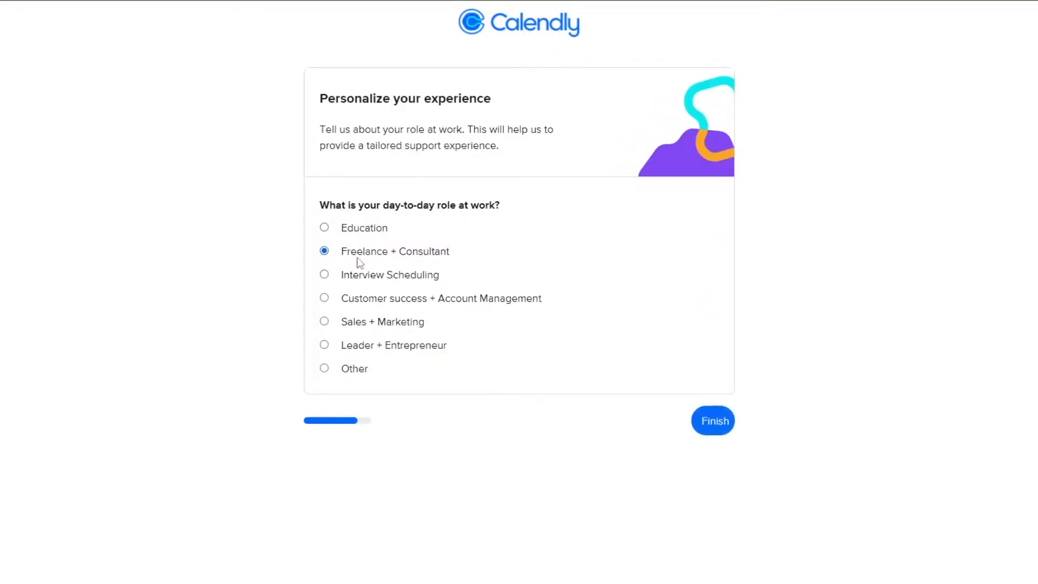
{"action": "left_click", "coordinate": [699, 421]}
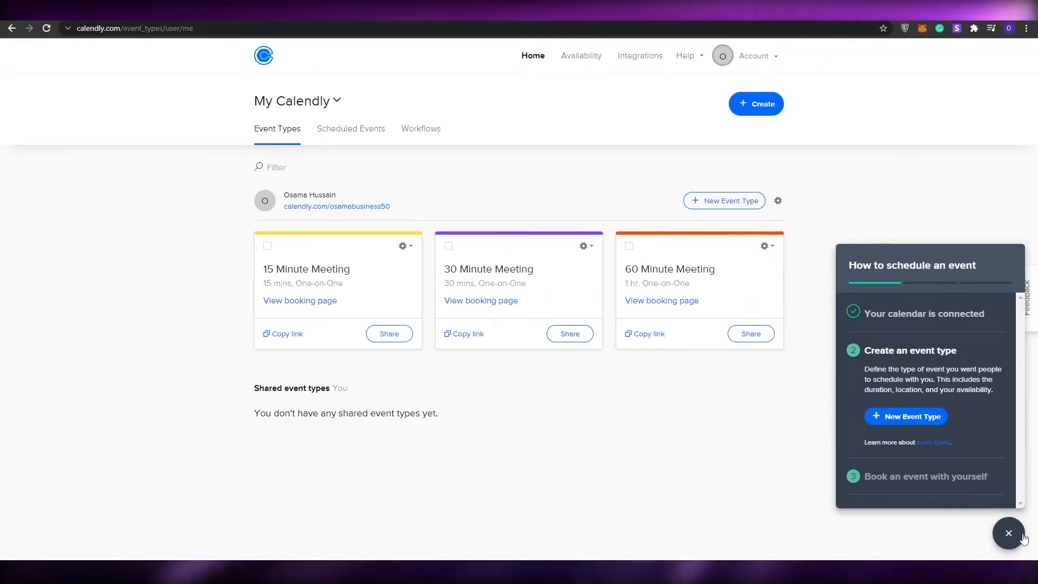
{"action": "left_click", "coordinate": [1009, 533]}
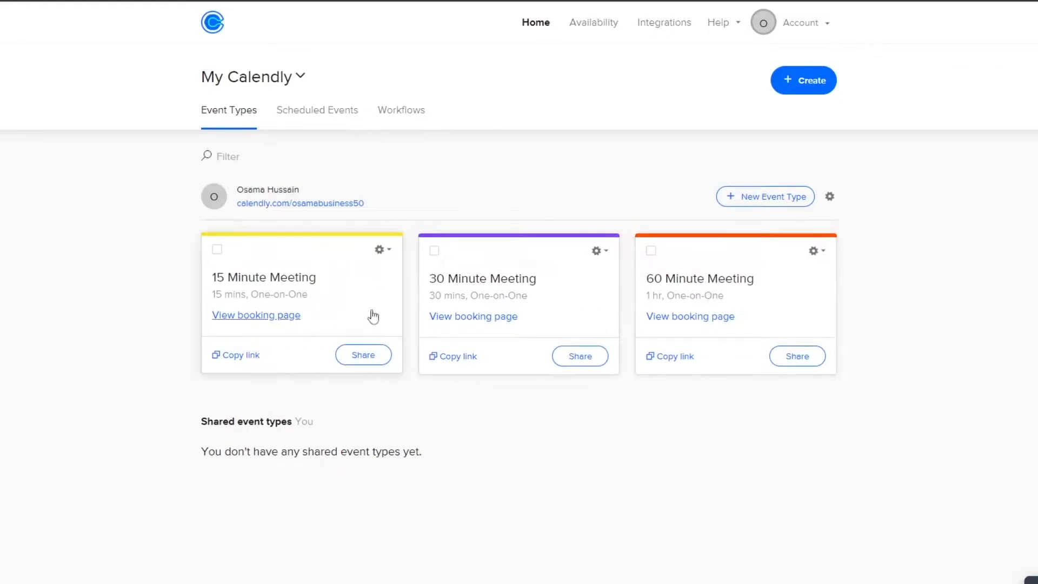
Look through the scheduled events and the common workflow templates.
{"action": "left_click", "coordinate": [330, 117]}
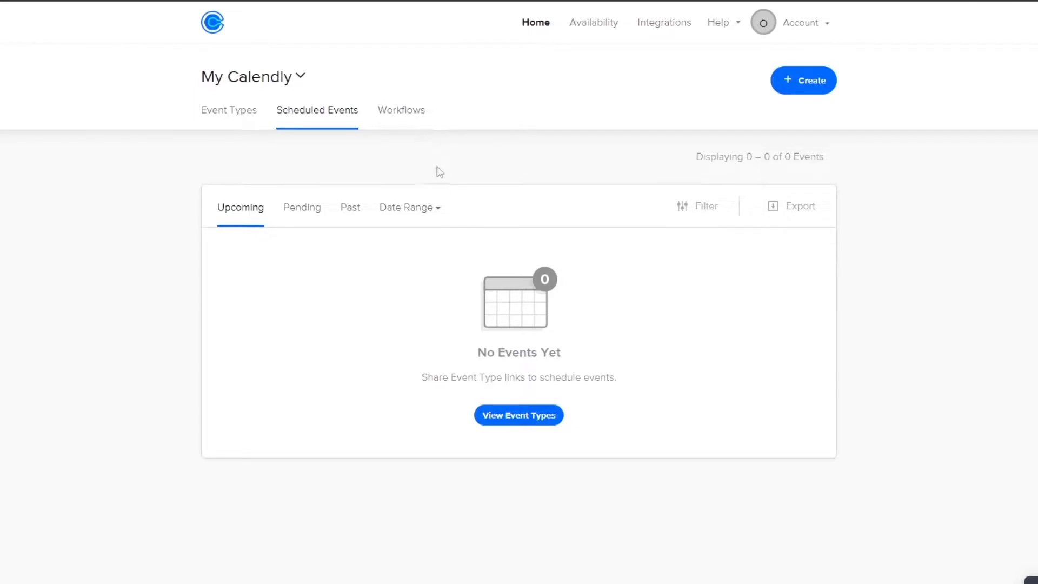
{"action": "left_click", "coordinate": [400, 127]}
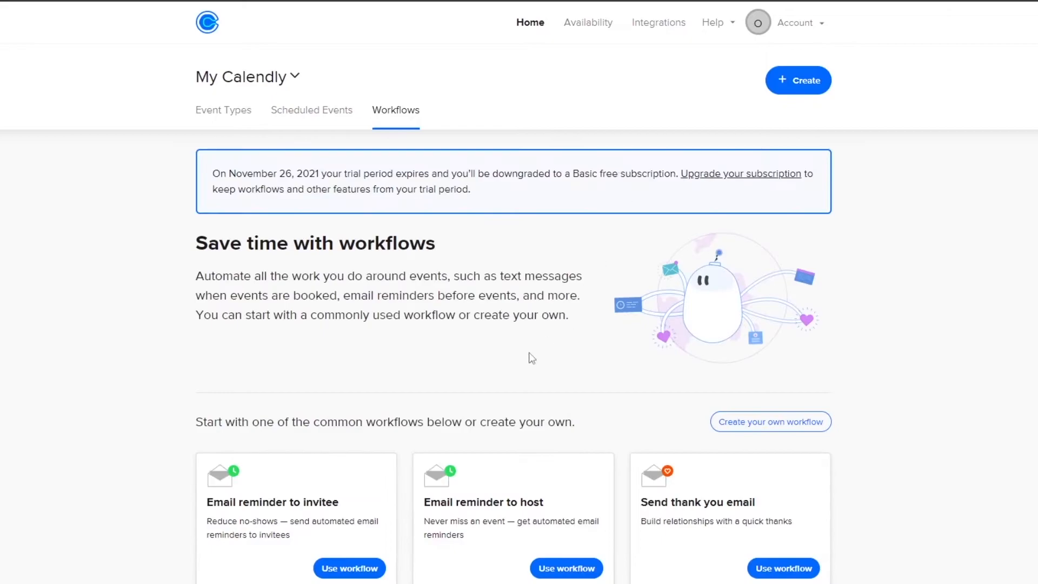
{"action": "scroll", "coordinate": [532, 352], "scroll_direction": "down", "scroll_amount": 3}
{"action": "scroll", "coordinate": [392, 346], "scroll_direction": "down", "scroll_amount": 1}
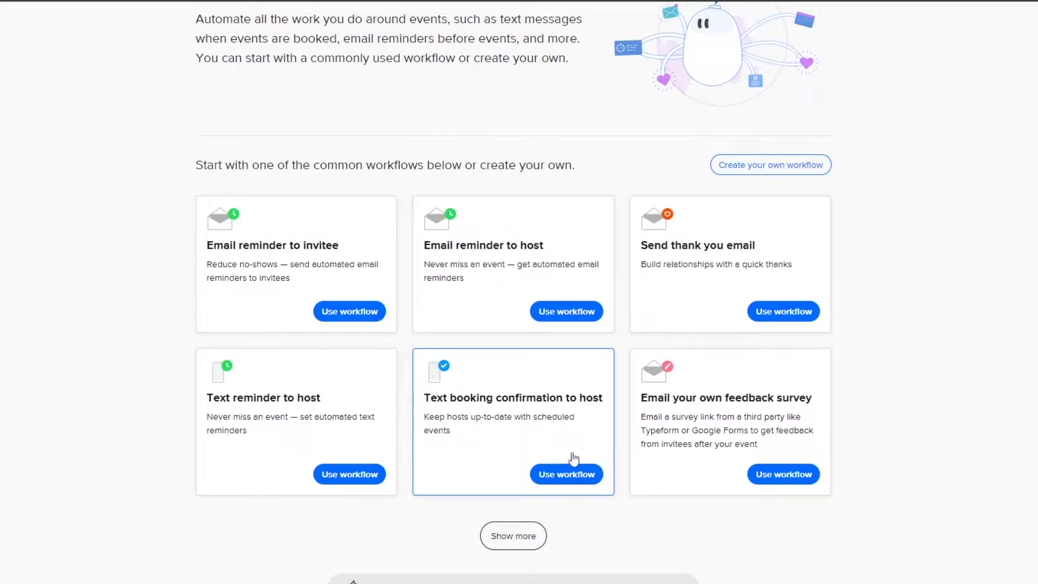
{"action": "scroll", "coordinate": [692, 550], "scroll_direction": "up", "scroll_amount": 5}
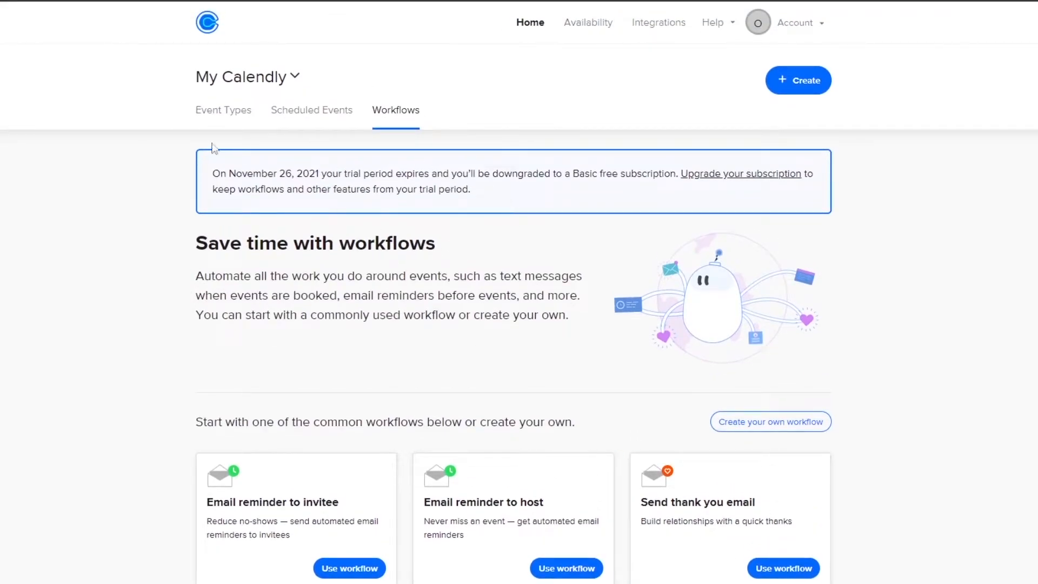
Start a new one-on-one event type and name it "test".
{"action": "left_click", "coordinate": [238, 109]}
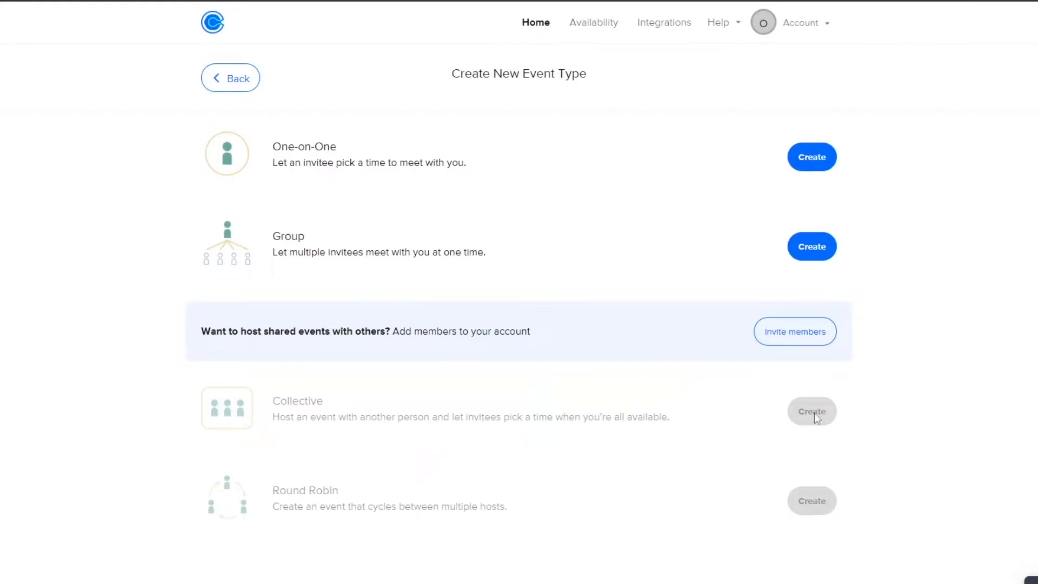
{"action": "left_click", "coordinate": [801, 162]}
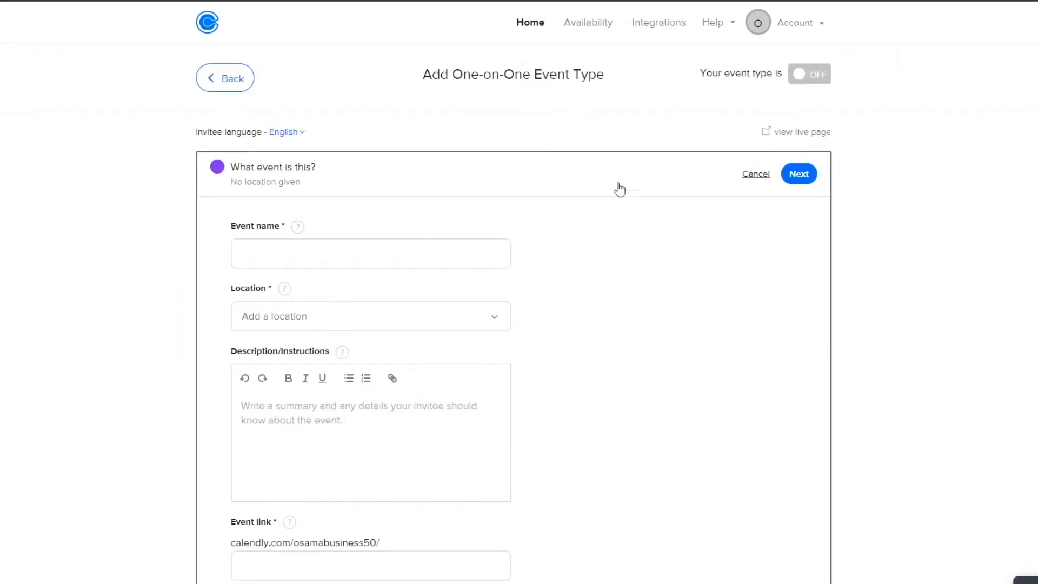
{"action": "scroll", "coordinate": [233, 182], "scroll_direction": "down", "scroll_amount": 1}
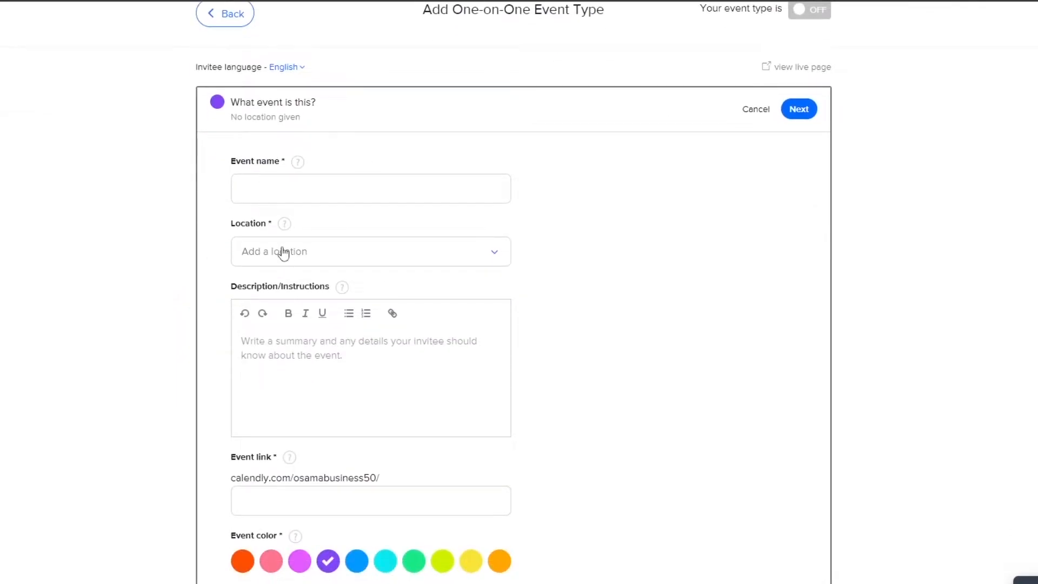
{"action": "scroll", "coordinate": [281, 254], "scroll_direction": "down", "scroll_amount": 2}
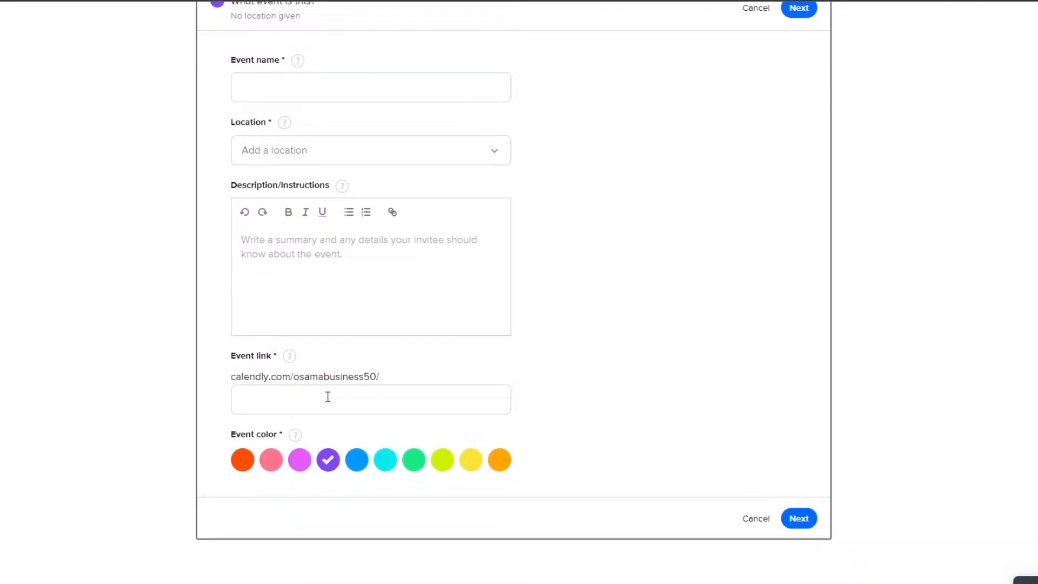
{"action": "scroll", "coordinate": [357, 301], "scroll_direction": "up", "scroll_amount": 2}
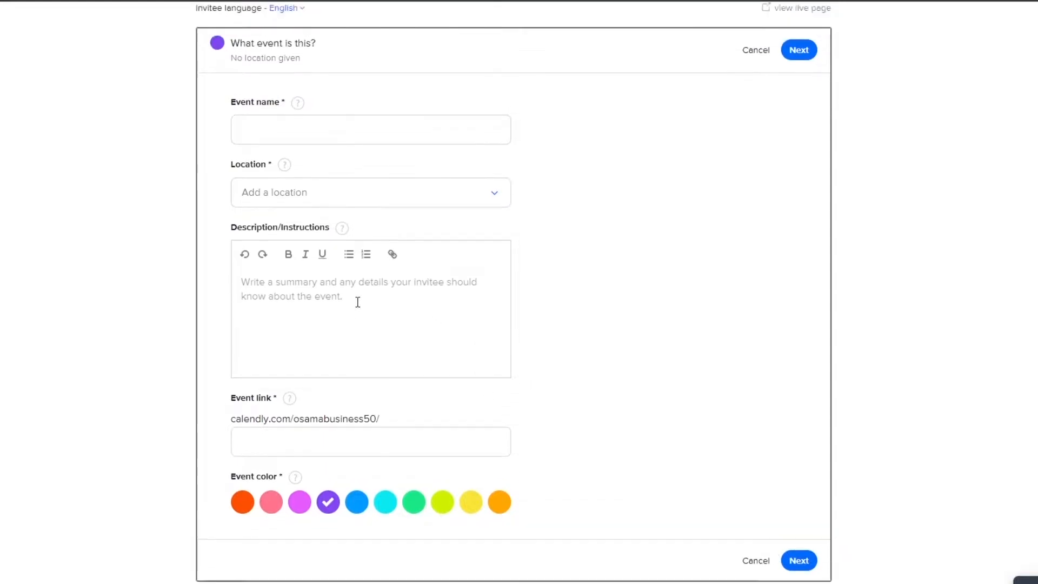
{"action": "left_click", "coordinate": [280, 226]}
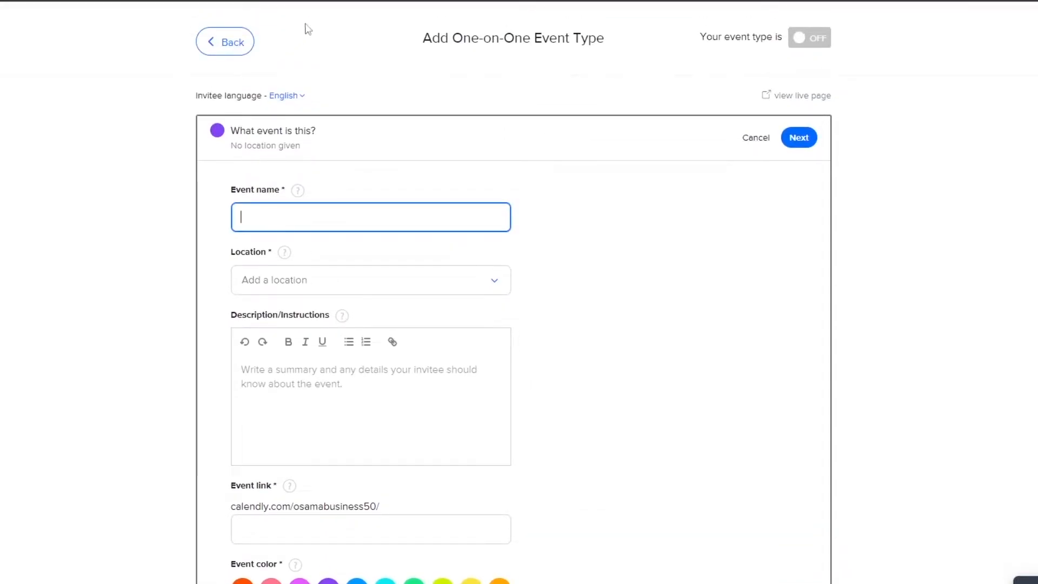
{"action": "type", "text": "test"}
Set the event's location to a phone call made by the host, keep "test" as its link, and continue to the booking settings.
{"action": "left_click", "coordinate": [357, 280]}
{"action": "left_click", "coordinate": [358, 346]}
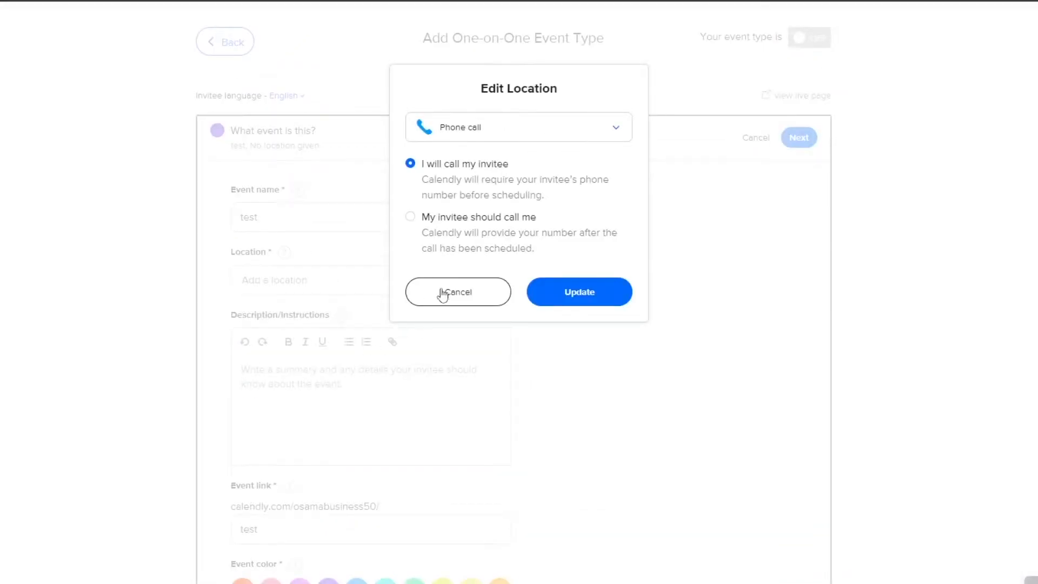
{"action": "left_click", "coordinate": [578, 295]}
{"action": "scroll", "coordinate": [340, 383], "scroll_direction": "down", "scroll_amount": 3}
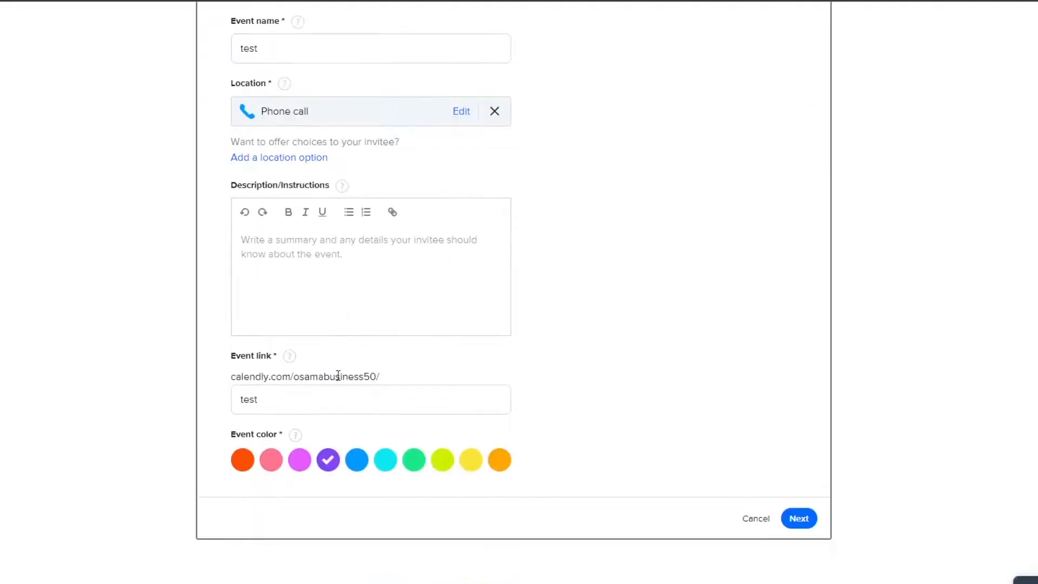
{"action": "type", "text": "tes"}
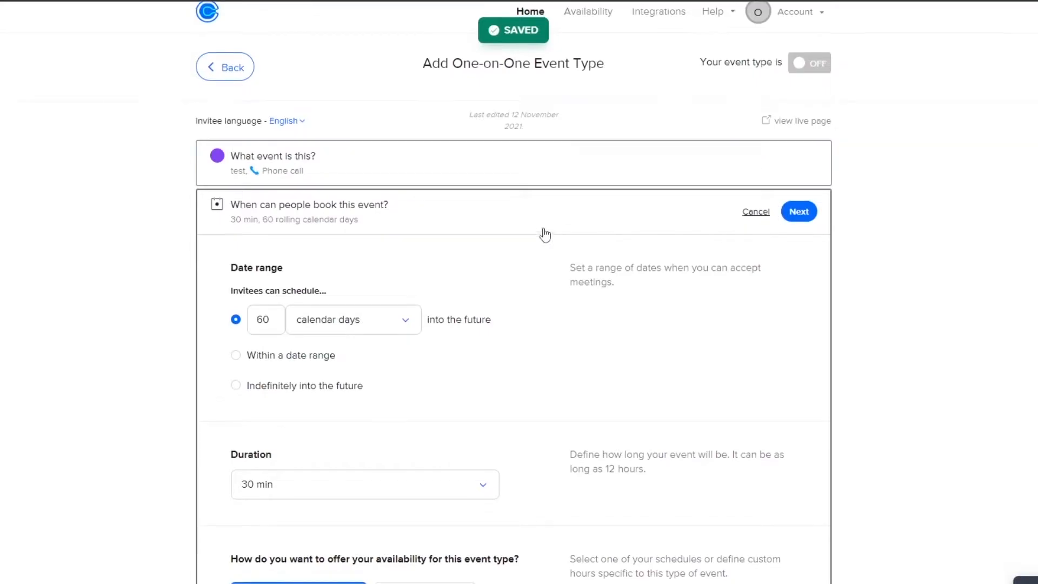
Review the booking settings and save the event with 60 calendar days, a 30 min duration and the Working hours schedule.
{"action": "scroll", "coordinate": [551, 238], "scroll_direction": "down", "scroll_amount": 3}
{"action": "scroll", "coordinate": [552, 238], "scroll_direction": "down", "scroll_amount": 2}
{"action": "scroll", "coordinate": [552, 253], "scroll_direction": "up", "scroll_amount": 2}
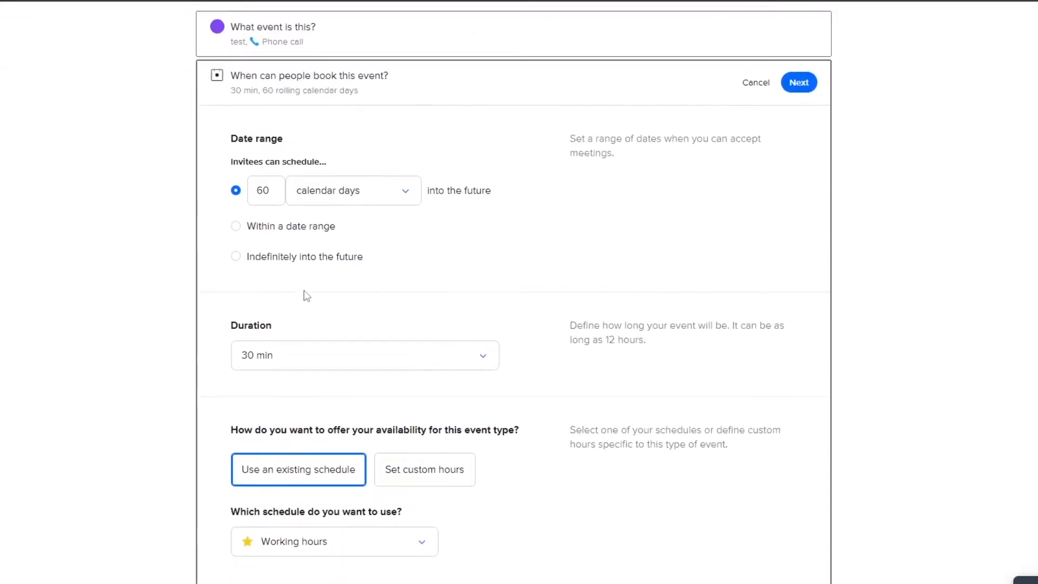
{"action": "scroll", "coordinate": [317, 366], "scroll_direction": "up", "scroll_amount": 2}
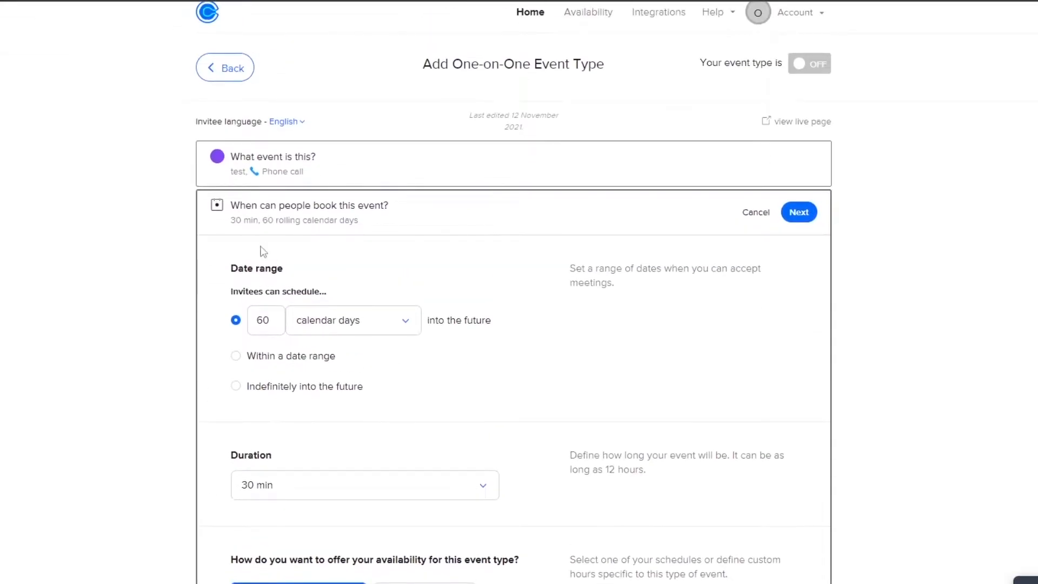
{"action": "scroll", "coordinate": [295, 290], "scroll_direction": "down", "scroll_amount": 1}
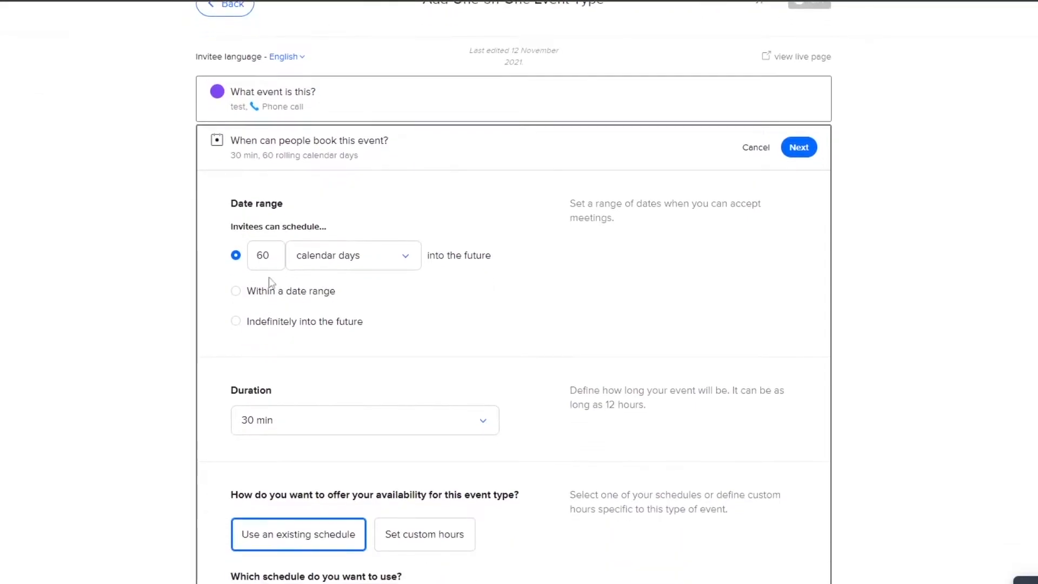
{"action": "scroll", "coordinate": [289, 264], "scroll_direction": "down", "scroll_amount": 10}
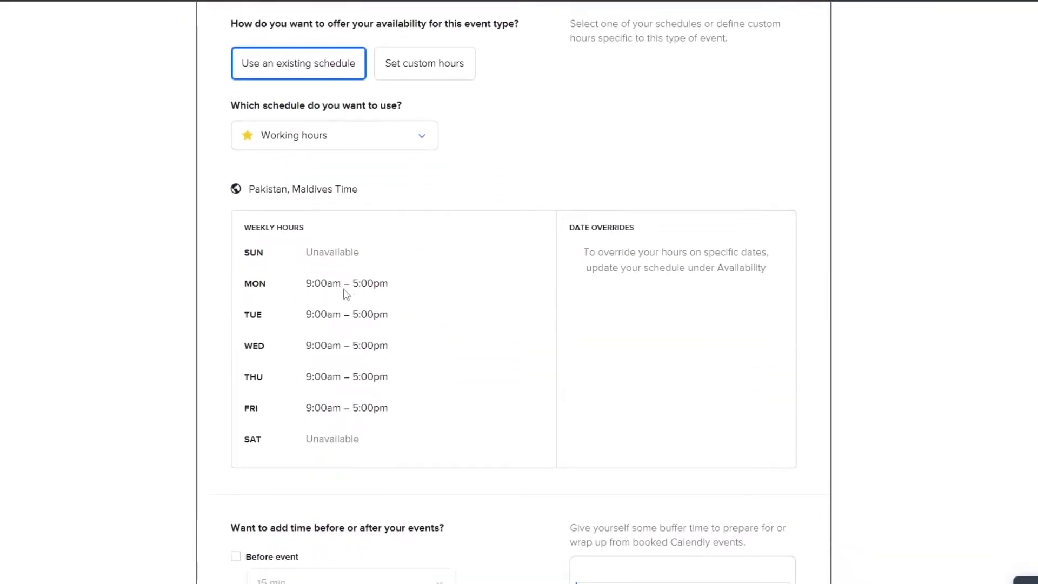
{"action": "scroll", "coordinate": [411, 173], "scroll_direction": "down", "scroll_amount": 2}
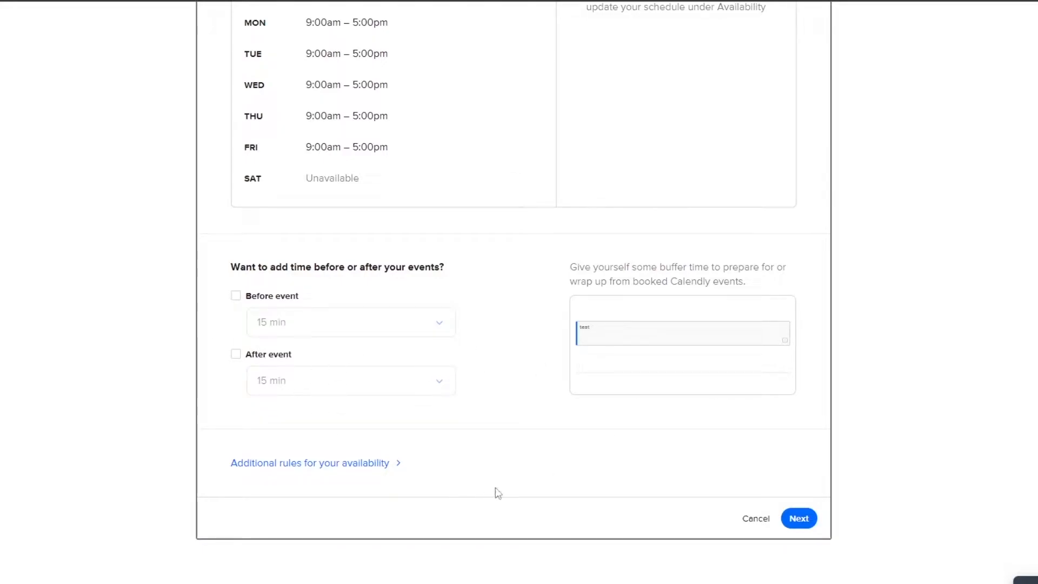
{"action": "left_click", "coordinate": [805, 518]}
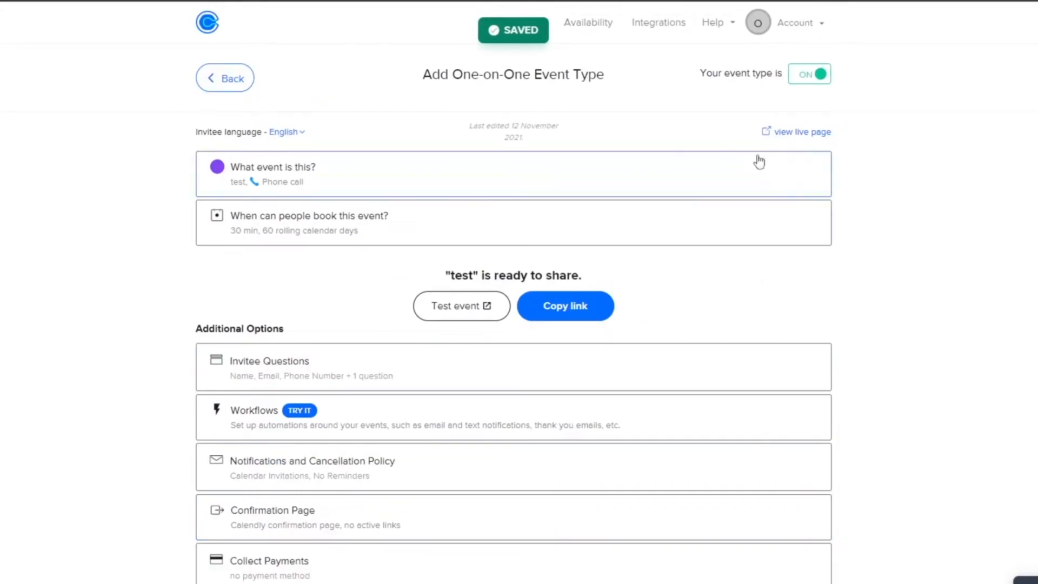
Look over the test event's additional options and return to the list of event types.
{"action": "scroll", "coordinate": [797, 59], "scroll_direction": "down", "scroll_amount": 1}
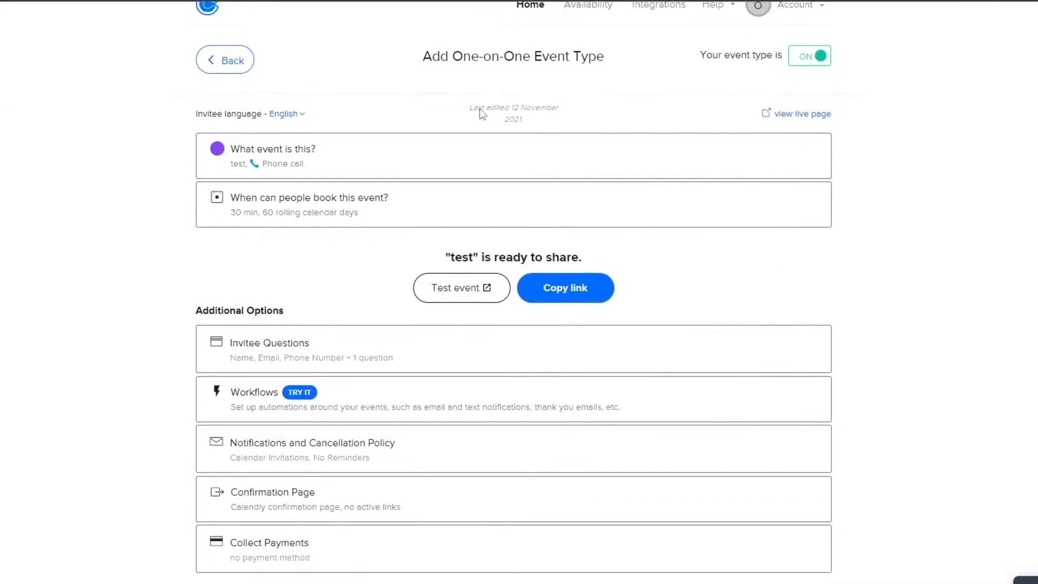
{"action": "scroll", "coordinate": [444, 383], "scroll_direction": "up", "scroll_amount": 1}
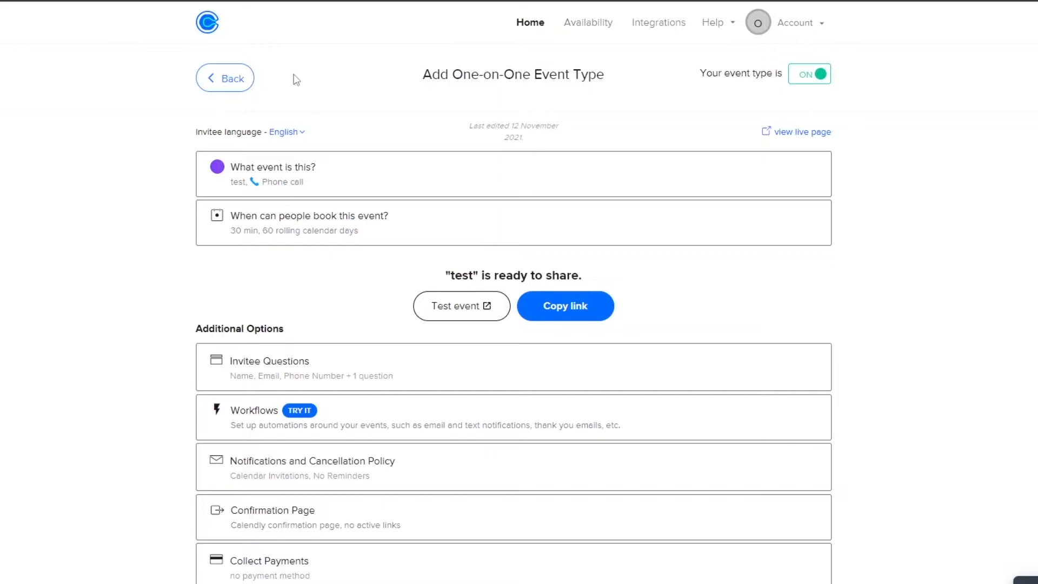
{"action": "left_click", "coordinate": [250, 77]}
{"action": "left_click", "coordinate": [294, 126]}
{"action": "left_click", "coordinate": [526, 425]}
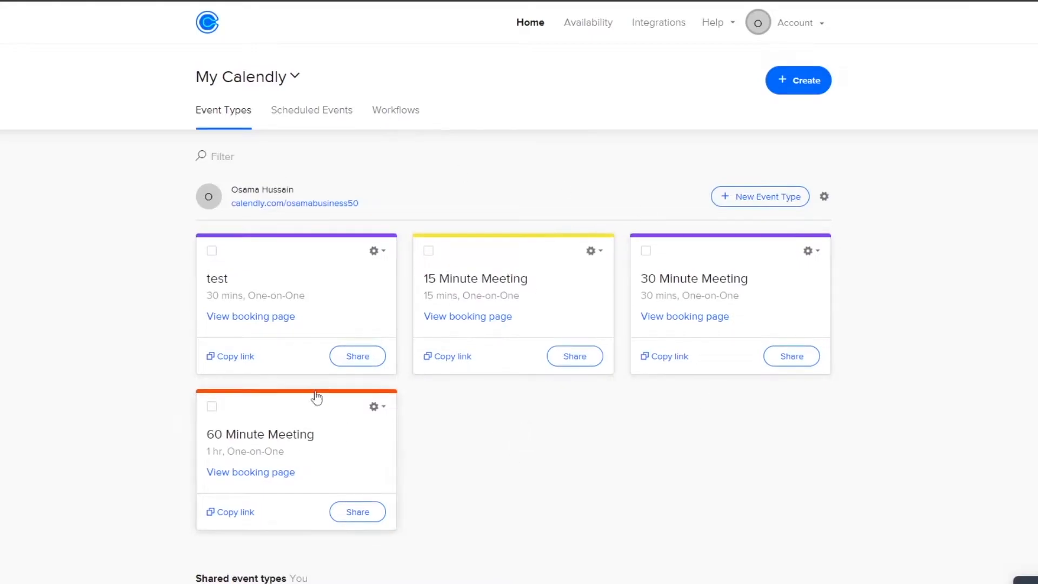
Check the pending and past scheduled events and the date range filter, and return to the event types.
{"action": "left_click", "coordinate": [323, 129]}
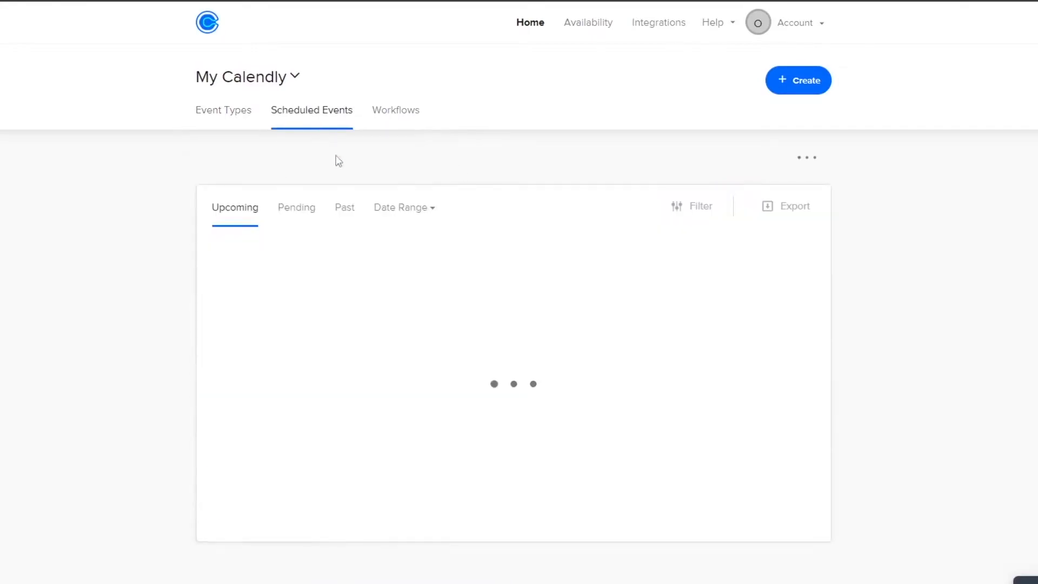
{"action": "left_click", "coordinate": [309, 220]}
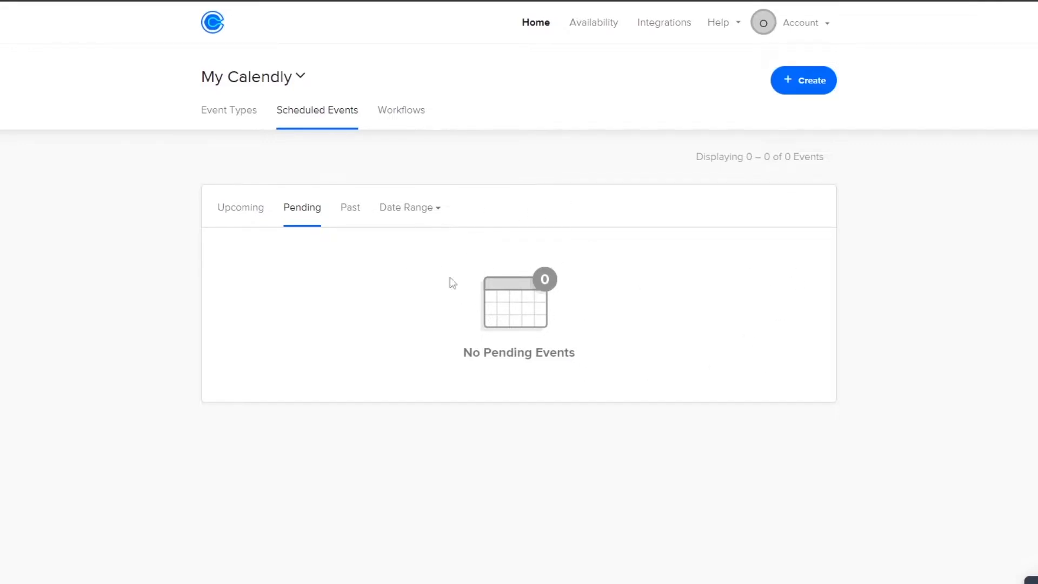
{"action": "left_click", "coordinate": [431, 215]}
{"action": "left_click", "coordinate": [354, 215]}
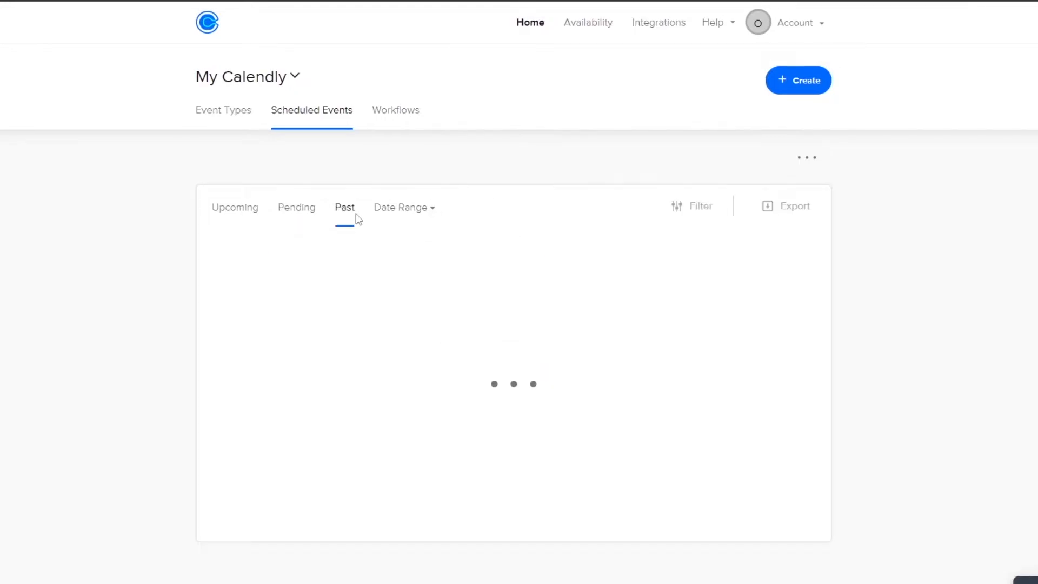
{"action": "left_click", "coordinate": [424, 209]}
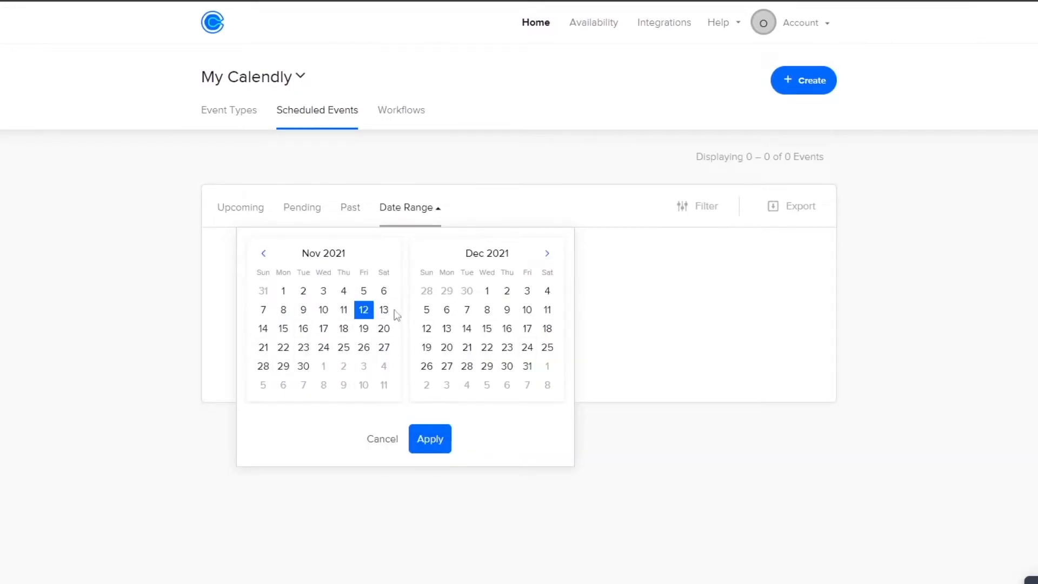
{"action": "left_click", "coordinate": [600, 272]}
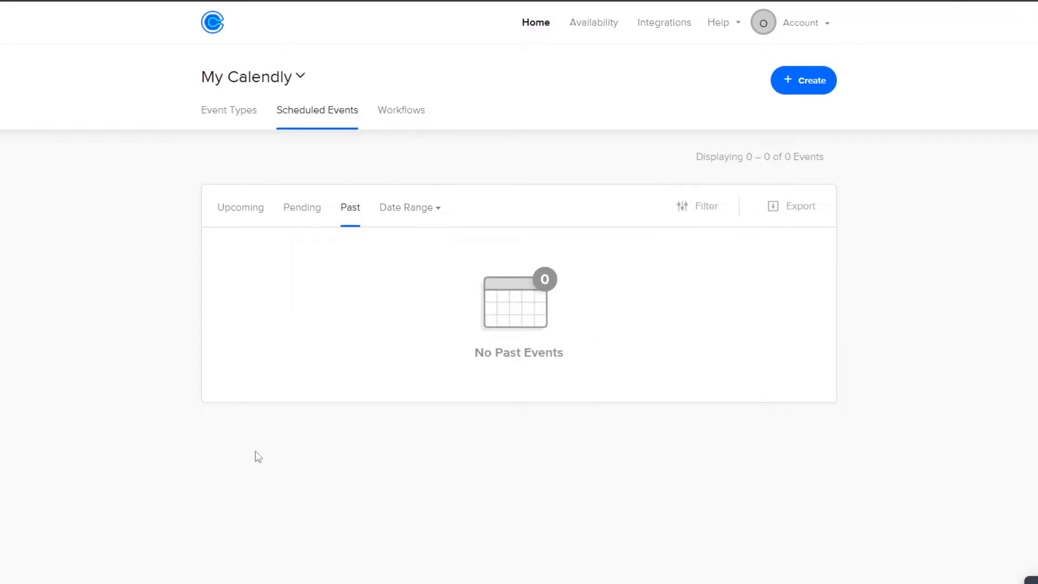
{"action": "left_click", "coordinate": [229, 110]}
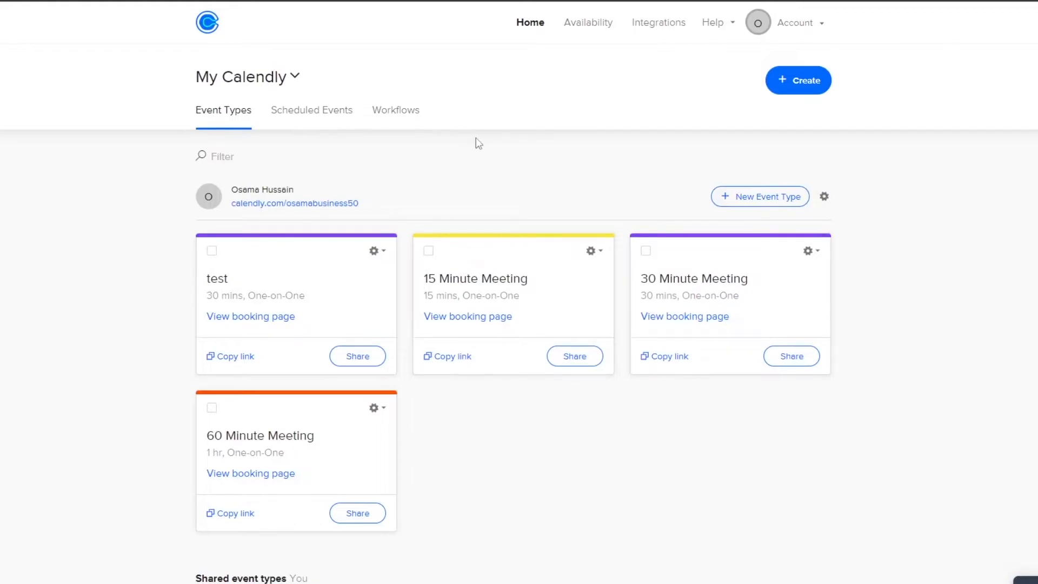
Look through the available Calendly integrations, from conferencing and payment apps to calendar connections, and the API key options.
{"action": "left_click", "coordinate": [658, 34]}
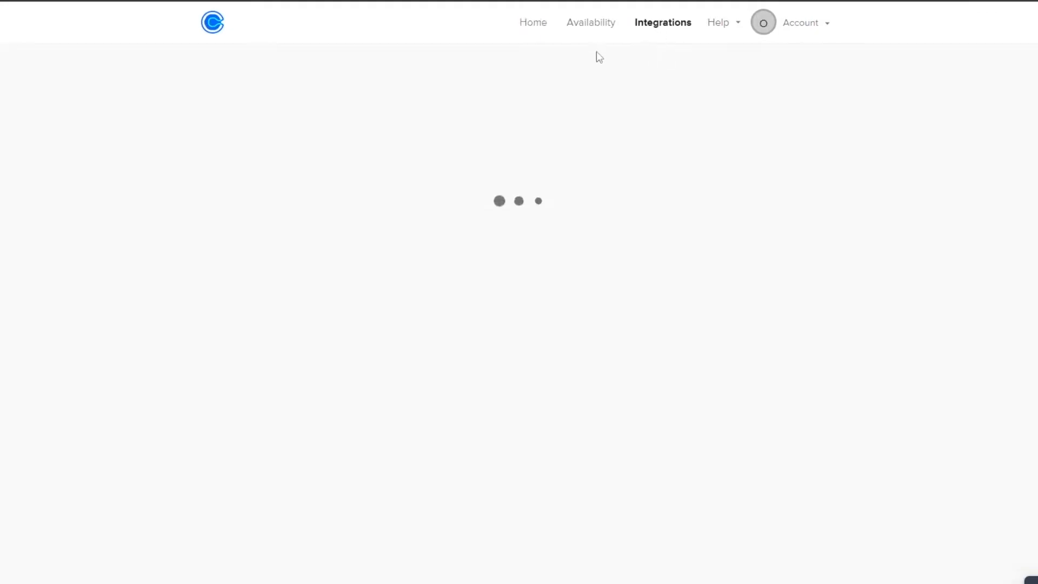
{"action": "scroll", "coordinate": [558, 86], "scroll_direction": "down", "scroll_amount": 2}
{"action": "scroll", "coordinate": [368, 277], "scroll_direction": "down", "scroll_amount": 2}
{"action": "scroll", "coordinate": [360, 277], "scroll_direction": "up", "scroll_amount": 1}
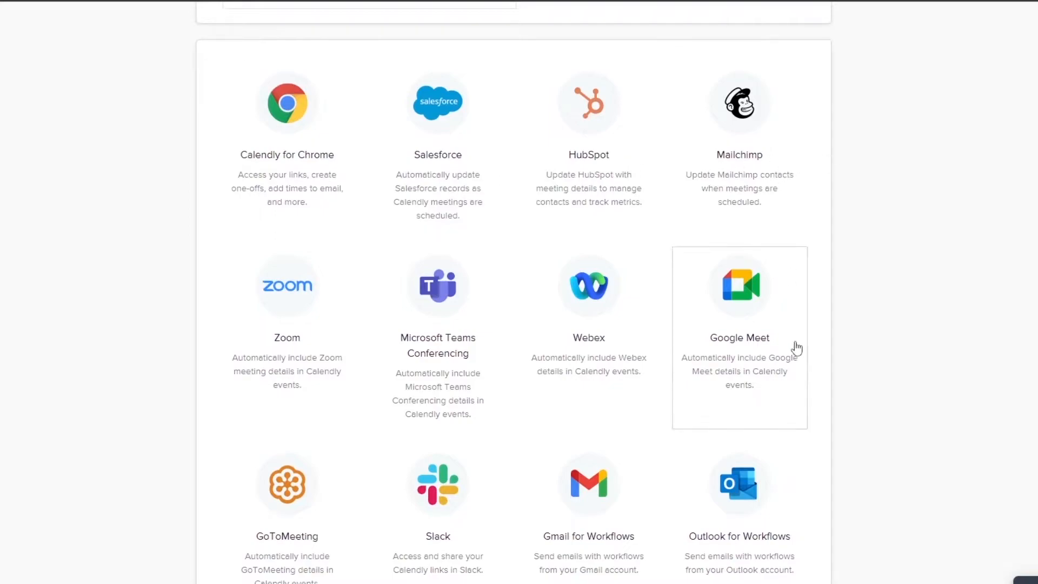
{"action": "scroll", "coordinate": [795, 334], "scroll_direction": "down", "scroll_amount": 3}
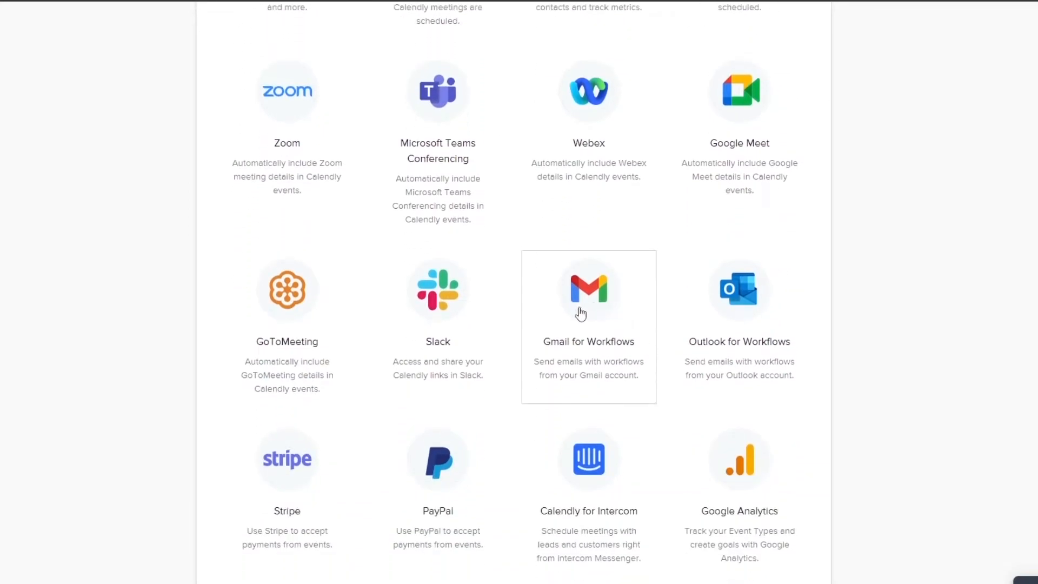
{"action": "scroll", "coordinate": [579, 309], "scroll_direction": "down", "scroll_amount": 1}
{"action": "scroll", "coordinate": [325, 276], "scroll_direction": "down", "scroll_amount": 3}
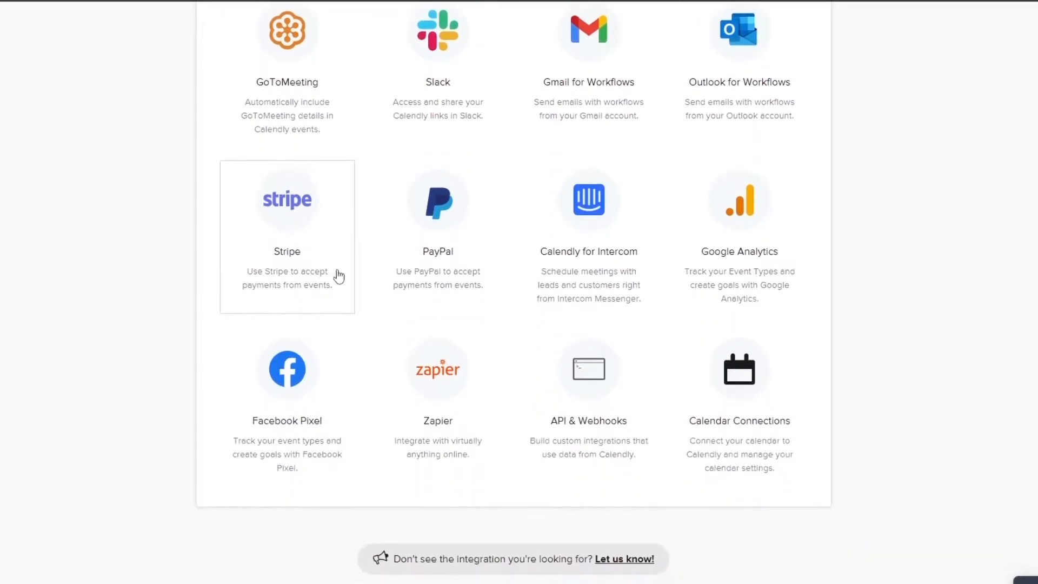
{"action": "scroll", "coordinate": [649, 424], "scroll_direction": "down", "scroll_amount": 1}
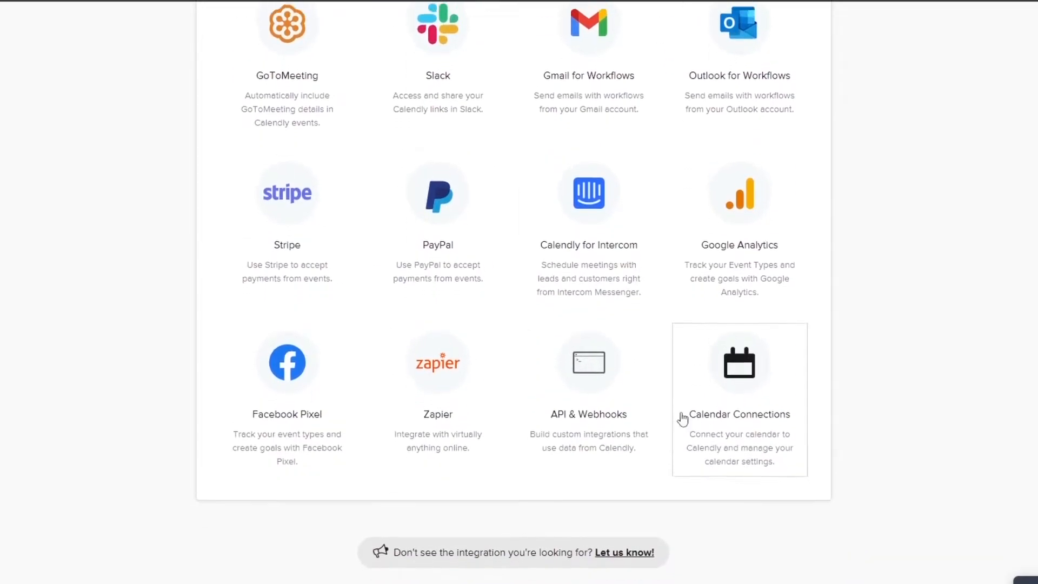
{"action": "scroll", "coordinate": [713, 427], "scroll_direction": "up", "scroll_amount": 10}
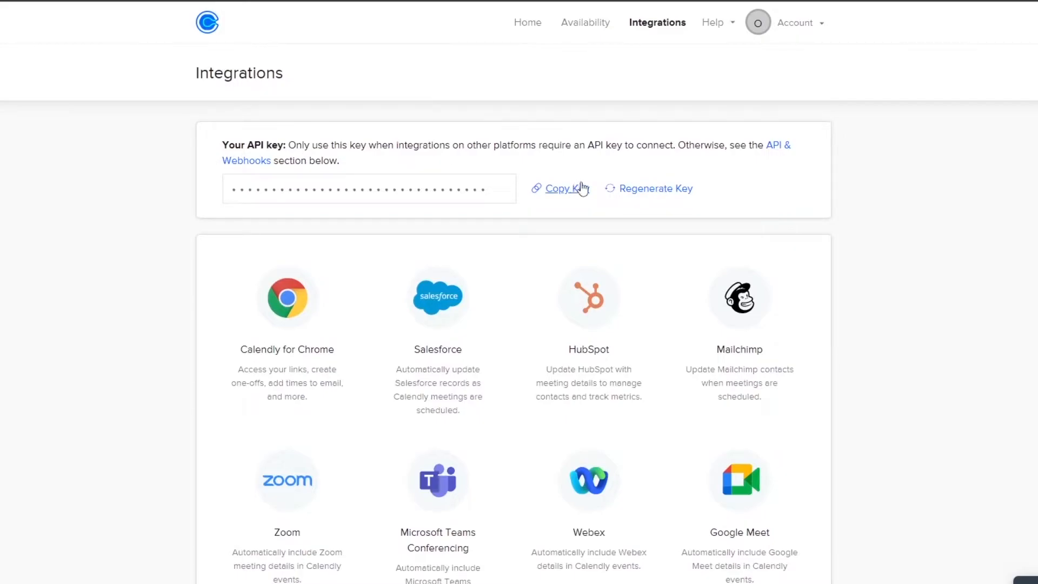
Switch to the Acuity Scheduling website and look over its home page.
{"action": "scroll", "coordinate": [378, 330], "scroll_direction": "down", "scroll_amount": 5}
{"action": "scroll", "coordinate": [980, 271], "scroll_direction": "down", "scroll_amount": 2}
{"action": "scroll", "coordinate": [977, 340], "scroll_direction": "up", "scroll_amount": 7}
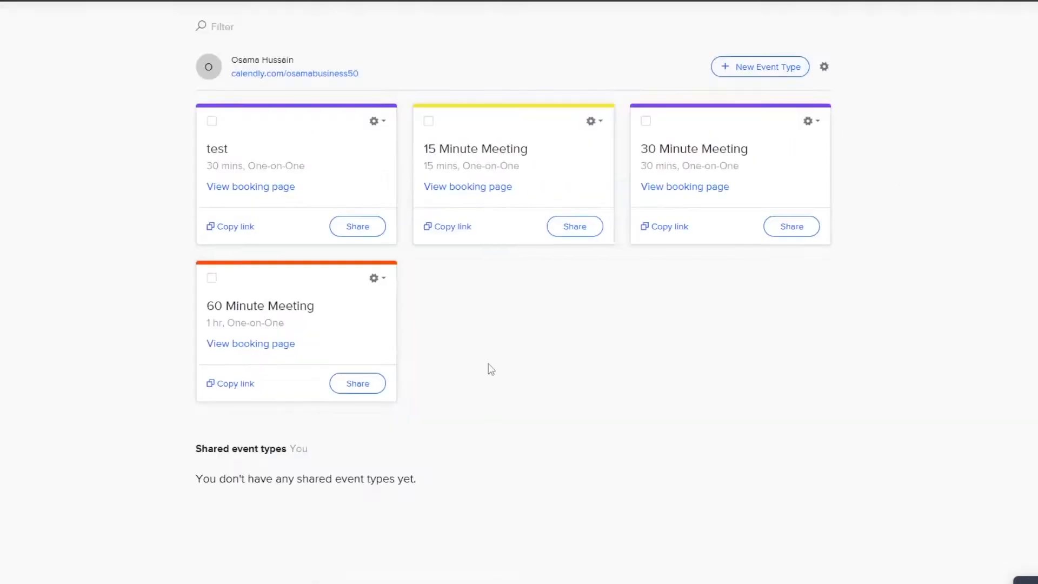
{"action": "scroll", "coordinate": [642, 428], "scroll_direction": "down", "scroll_amount": 1}
{"action": "scroll", "coordinate": [514, 383], "scroll_direction": "up", "scroll_amount": 3}
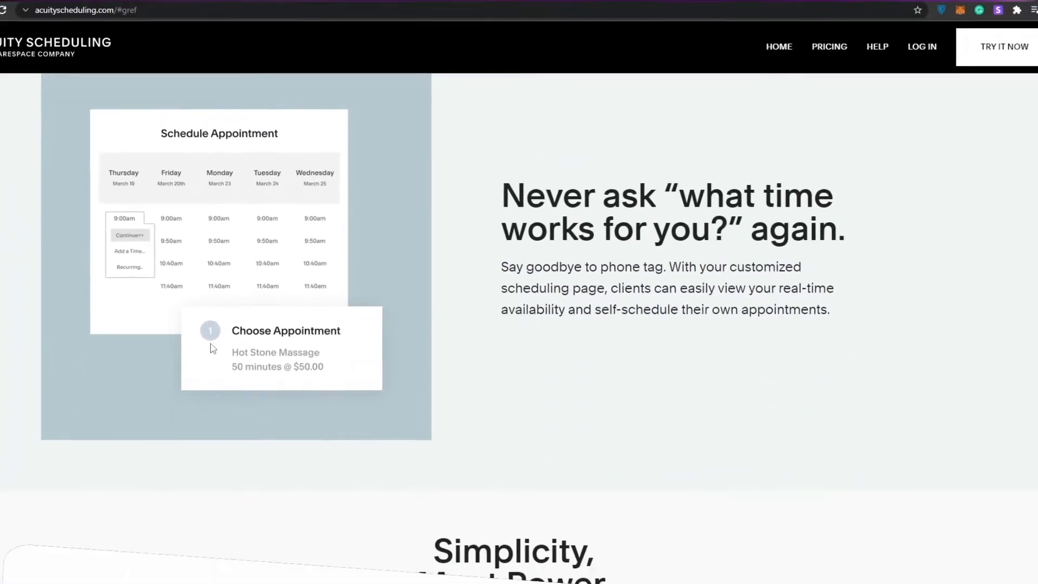
{"action": "scroll", "coordinate": [298, 397], "scroll_direction": "down", "scroll_amount": 7}
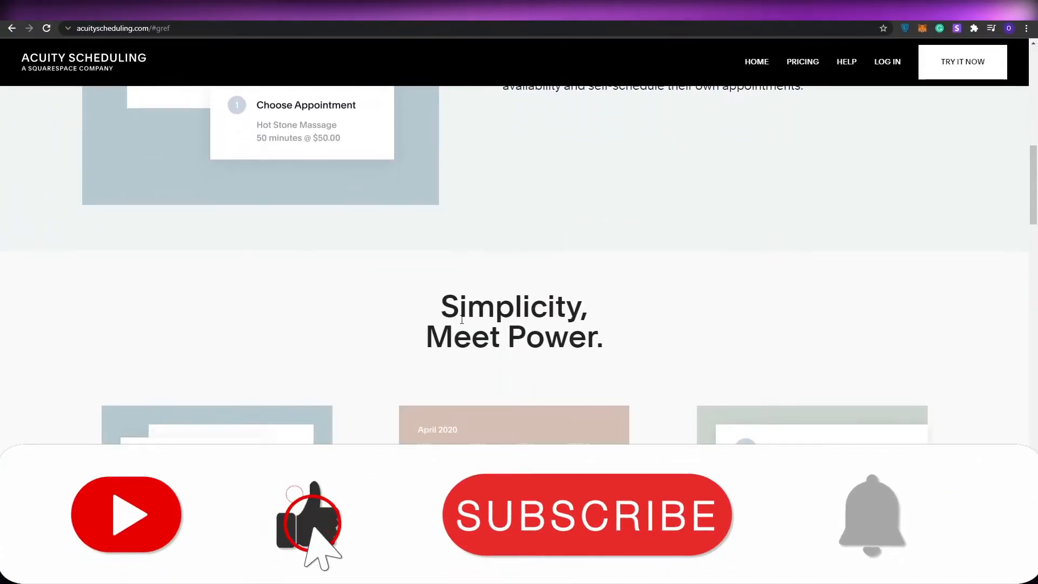
{"action": "scroll", "coordinate": [336, 369], "scroll_direction": "up", "scroll_amount": 6}
{"action": "scroll", "coordinate": [218, 150], "scroll_direction": "down", "scroll_amount": 2}
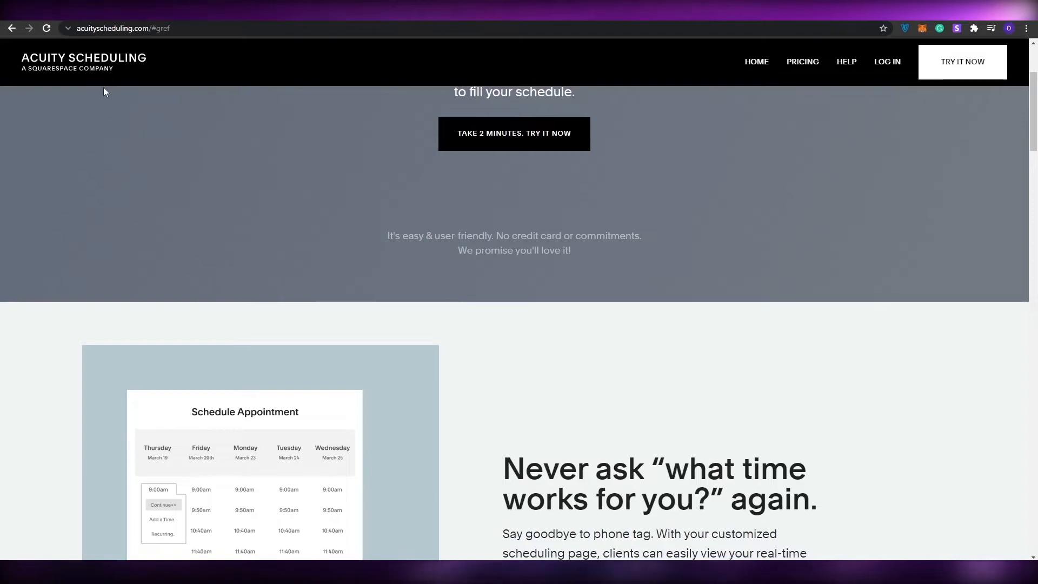
{"action": "scroll", "coordinate": [373, 194], "scroll_direction": "up", "scroll_amount": 2}
{"action": "scroll", "coordinate": [373, 194], "scroll_direction": "up", "scroll_amount": 1}
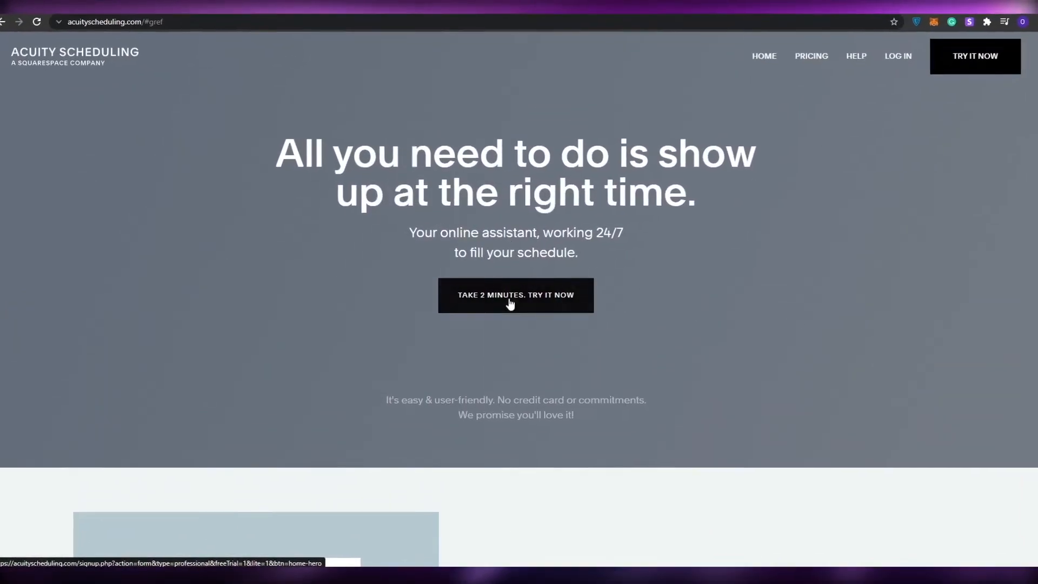
Sign up for an Acuity Scheduling trial with a Google account and fill in the business name and industry.
{"action": "left_click", "coordinate": [510, 303]}
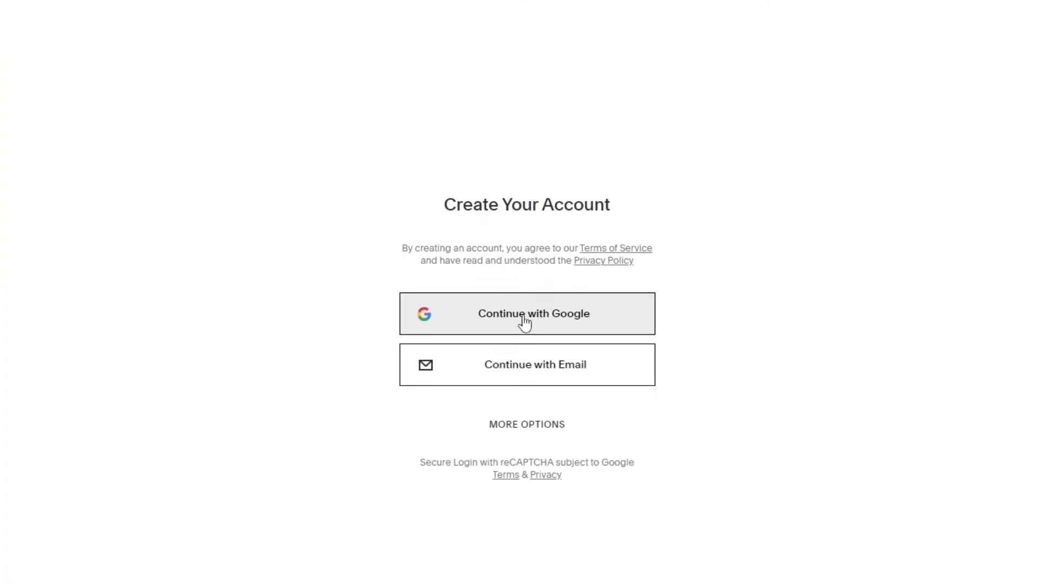
{"action": "left_click", "coordinate": [524, 318]}
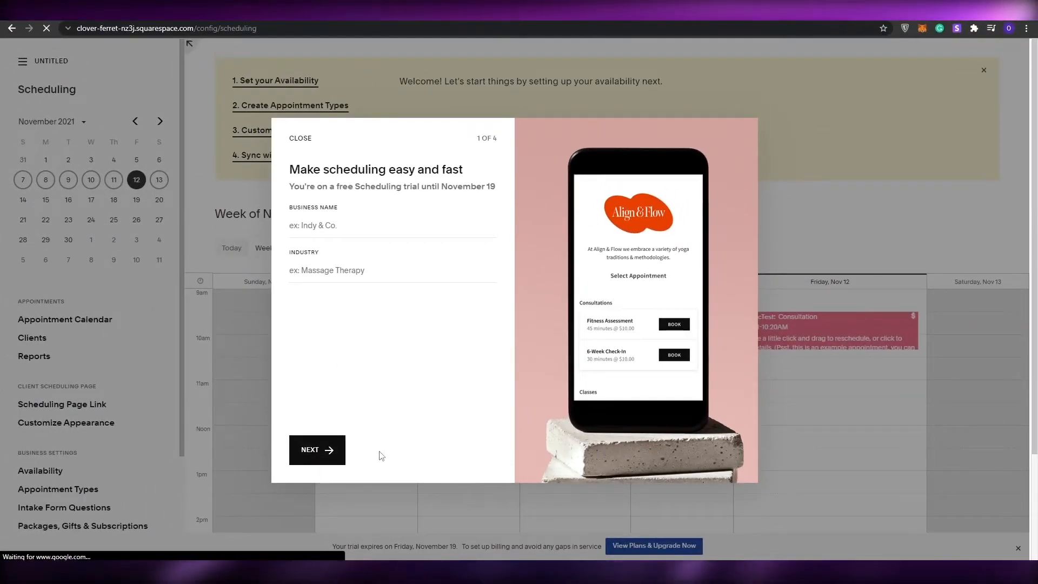
{"action": "left_click", "coordinate": [317, 449]}
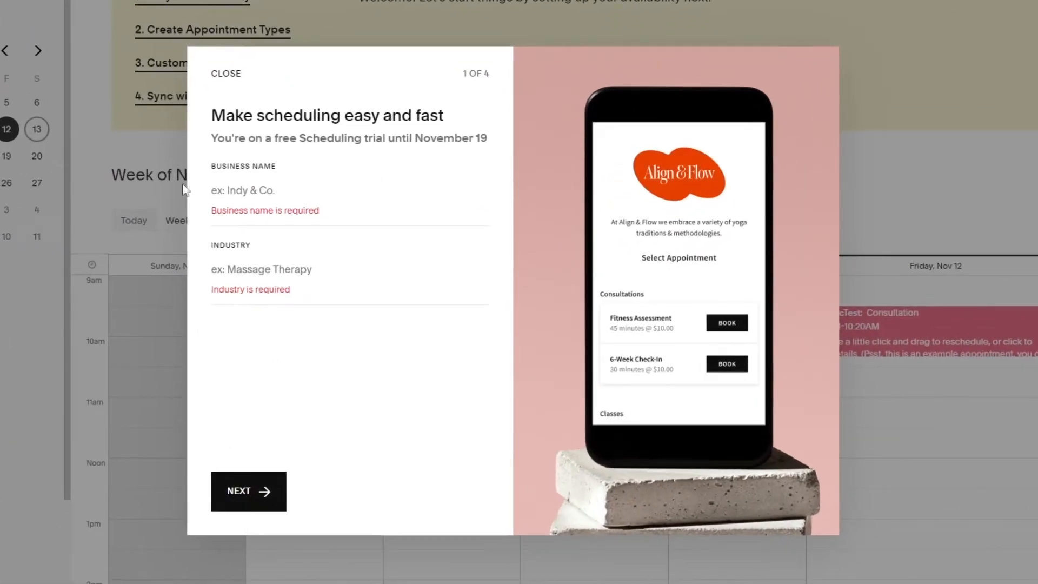
{"action": "left_click", "coordinate": [259, 190]}
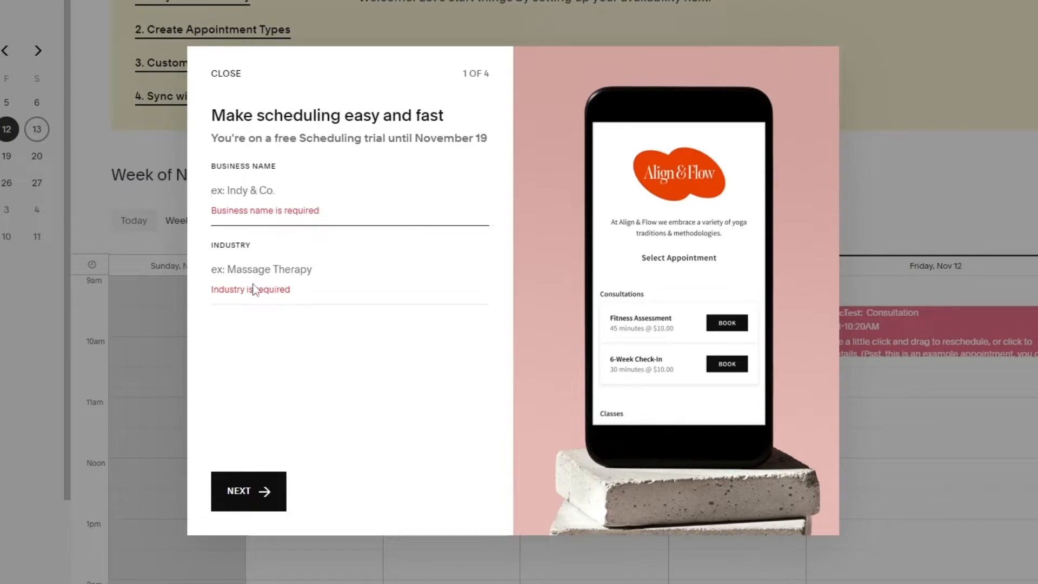
{"action": "left_click", "coordinate": [259, 266]}
{"action": "left_click", "coordinate": [273, 193]}
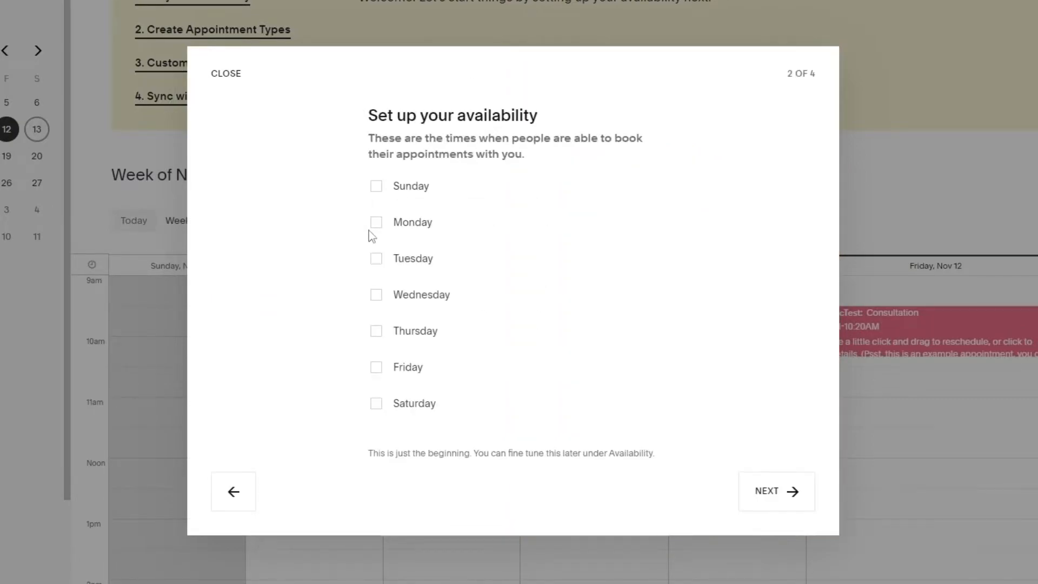
Enable Monday, Tuesday, Wednesday, Thursday and Friday as bookable days in the availability setup.
{"action": "left_click", "coordinate": [376, 222]}
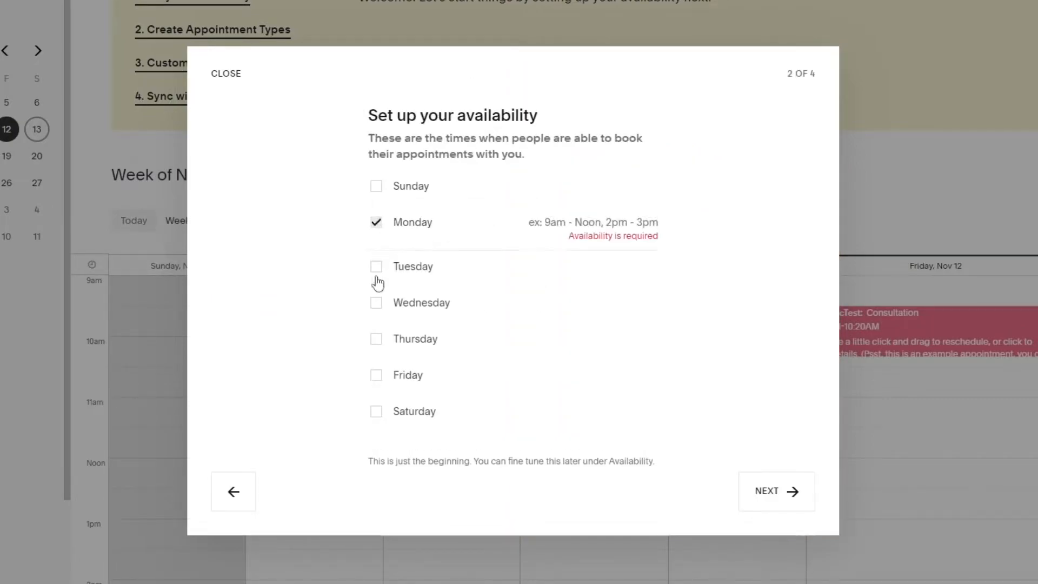
{"action": "left_click", "coordinate": [376, 302]}
{"action": "left_click", "coordinate": [376, 338]}
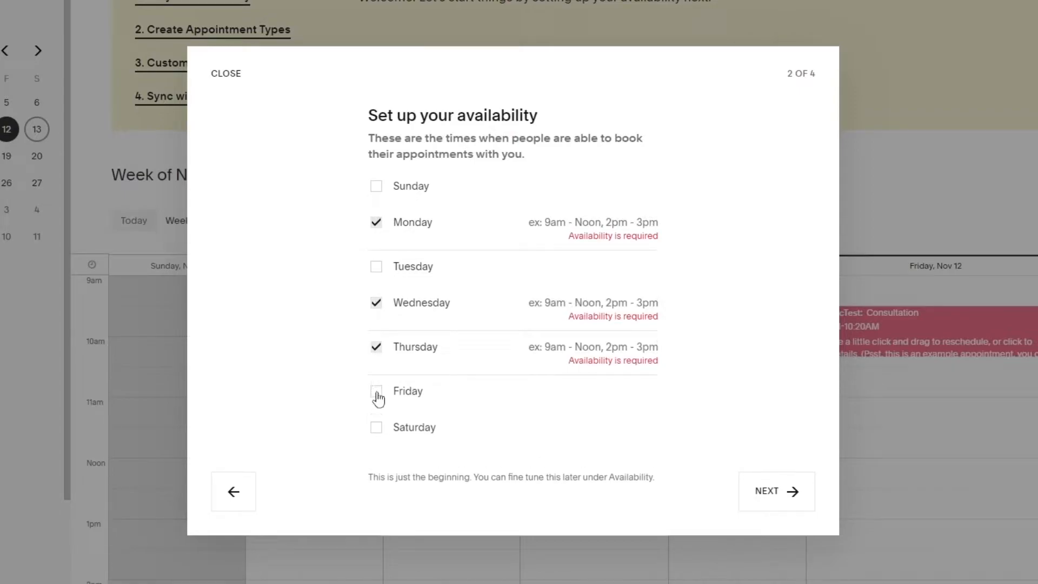
{"action": "left_click", "coordinate": [375, 266]}
{"action": "left_click", "coordinate": [376, 398]}
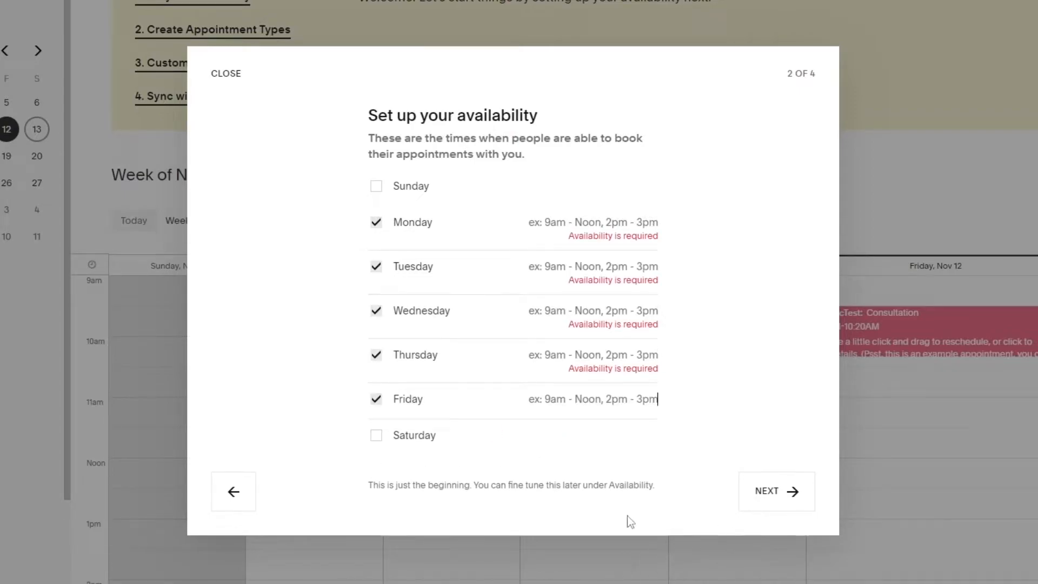
{"action": "left_click", "coordinate": [770, 494]}
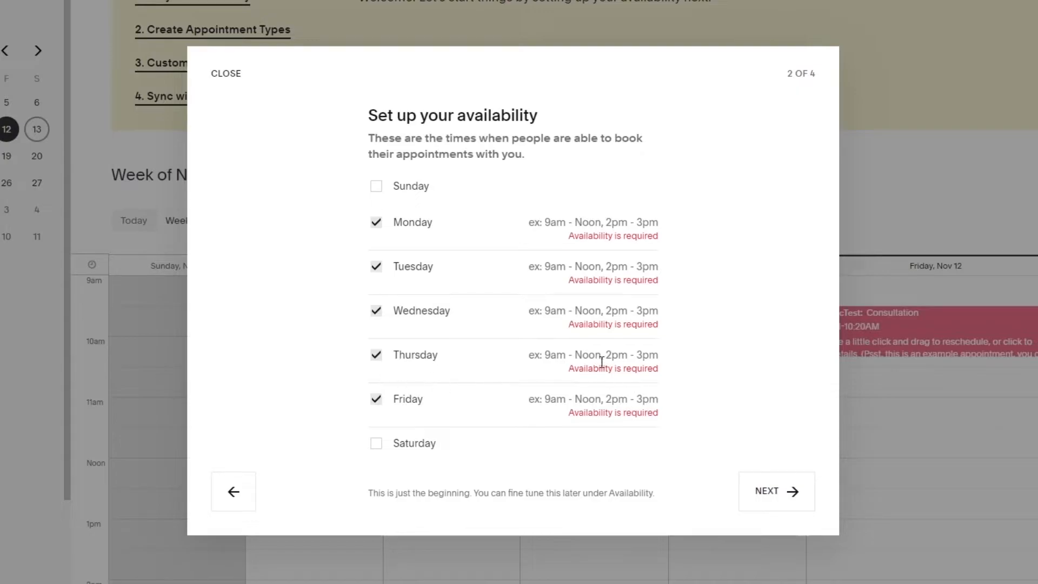
Set Thursday's availability to 9am -5pm.
{"action": "type", "text": "9"}
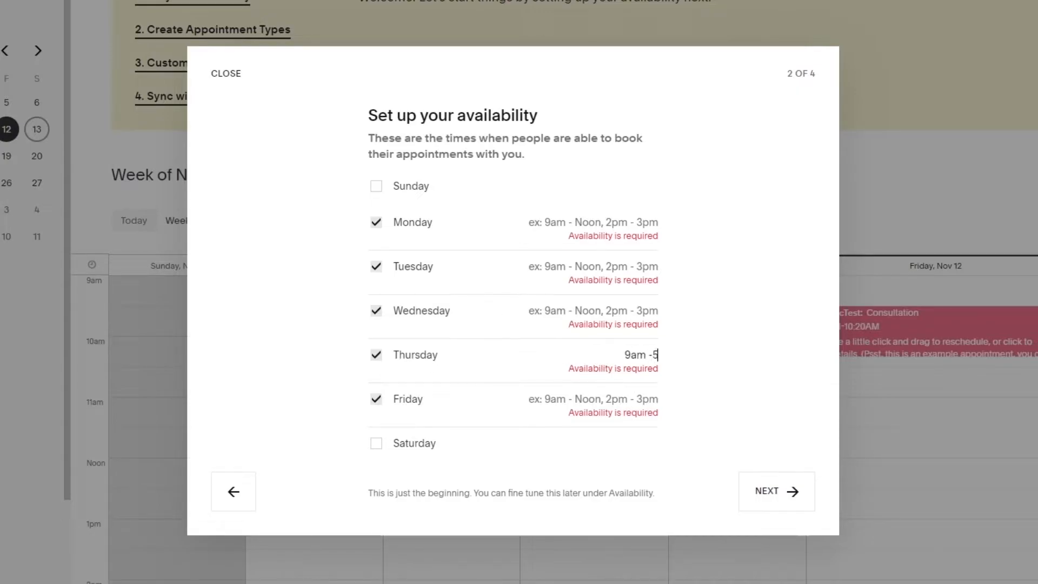
{"action": "type", "text": "am -5"}
{"action": "type", "text": "pm"}
Copy Thursday's hours to Monday, Tuesday, Wednesday and Friday, and continue to the service types.
{"action": "triple_click", "coordinate": [622, 351]}
{"action": "key", "text": "ctrl+c"}
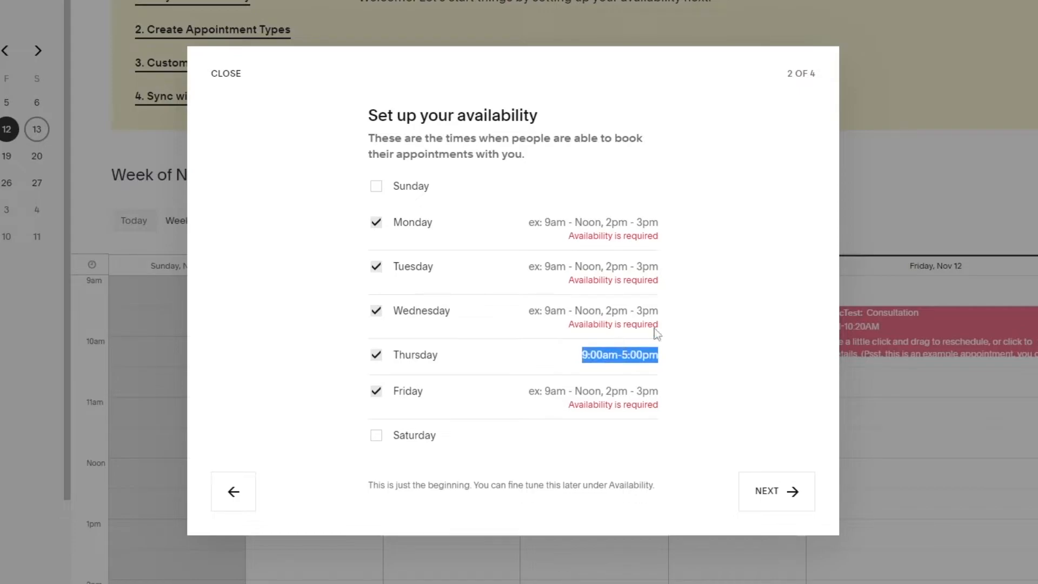
{"action": "left_click", "coordinate": [617, 223]}
{"action": "key", "text": "ctrl+v"}
{"action": "key", "text": "ctrl+v"}
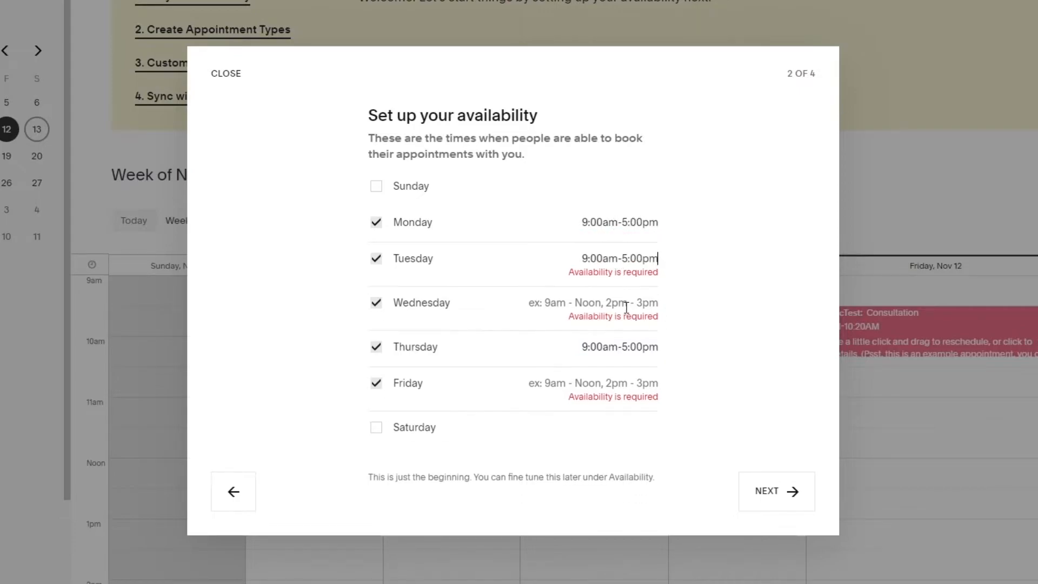
{"action": "left_click", "coordinate": [622, 301]}
{"action": "key", "text": "ctrl+v"}
{"action": "left_click", "coordinate": [640, 378]}
{"action": "key", "text": "ctrl+v"}
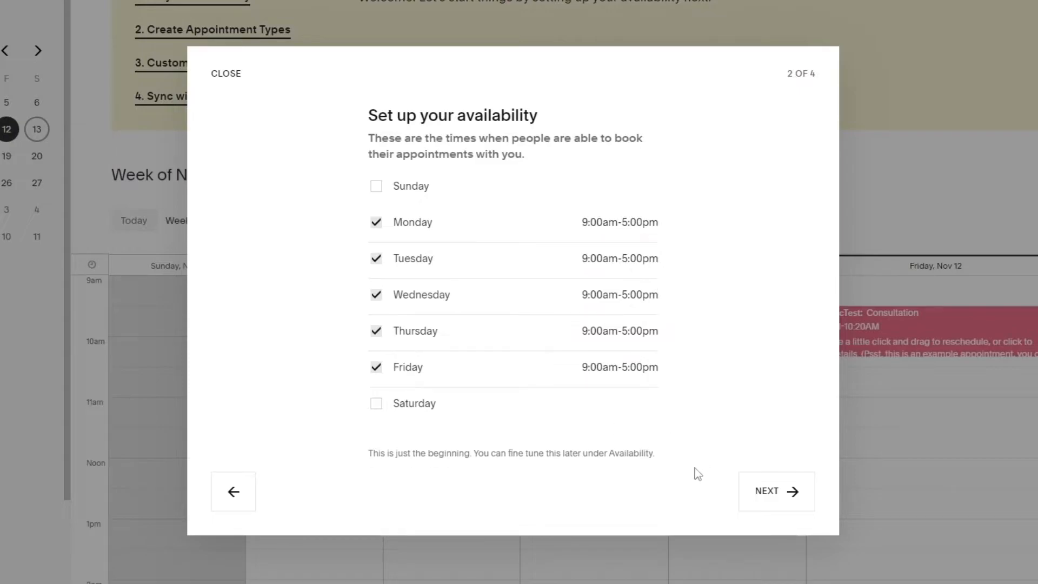
{"action": "left_click", "coordinate": [803, 508]}
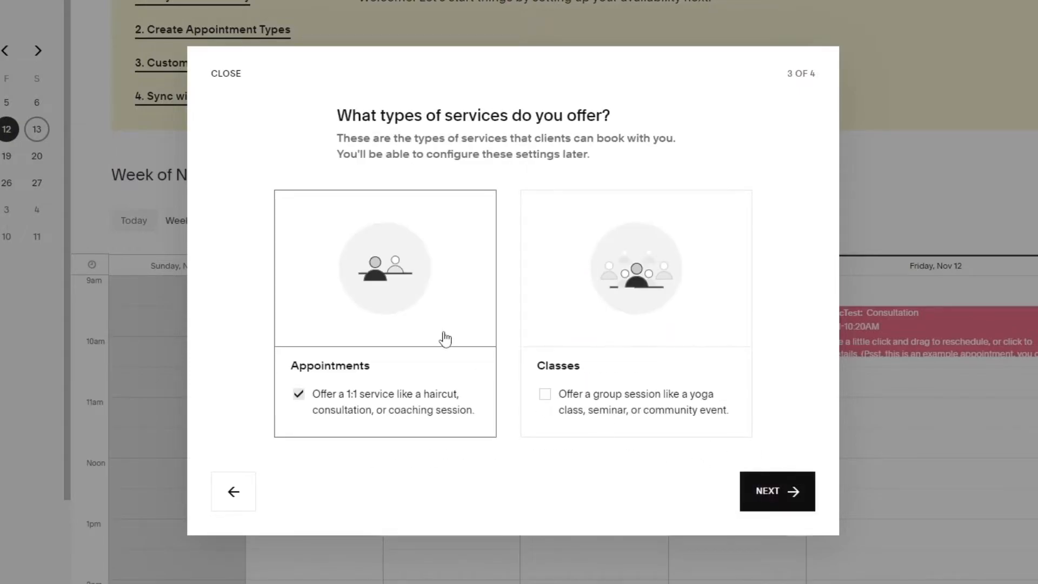
Keep Appointments as the offered service and name the first appointment type "consultation".
{"action": "left_click", "coordinate": [790, 492]}
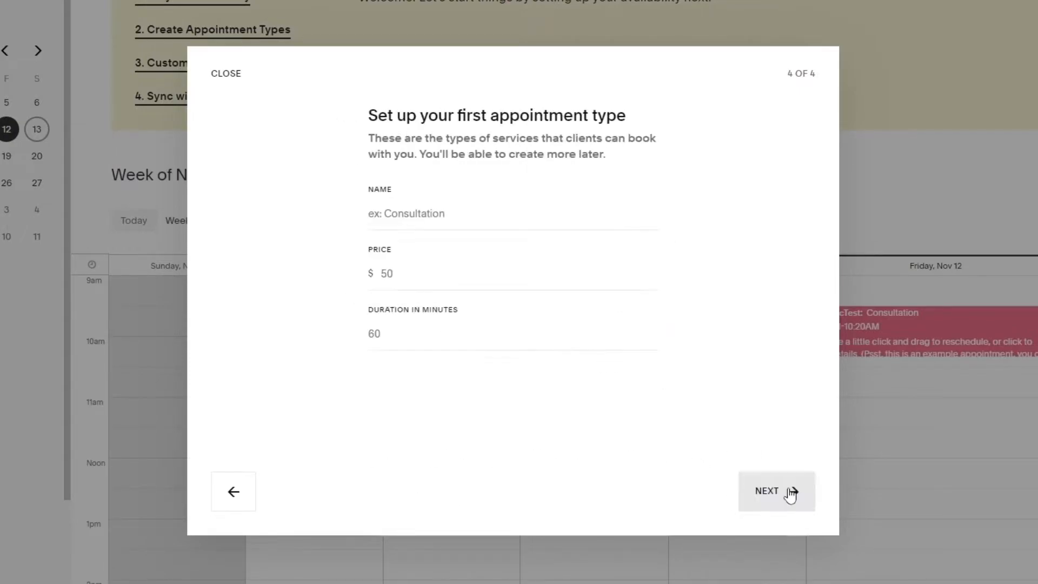
{"action": "left_click", "coordinate": [416, 216]}
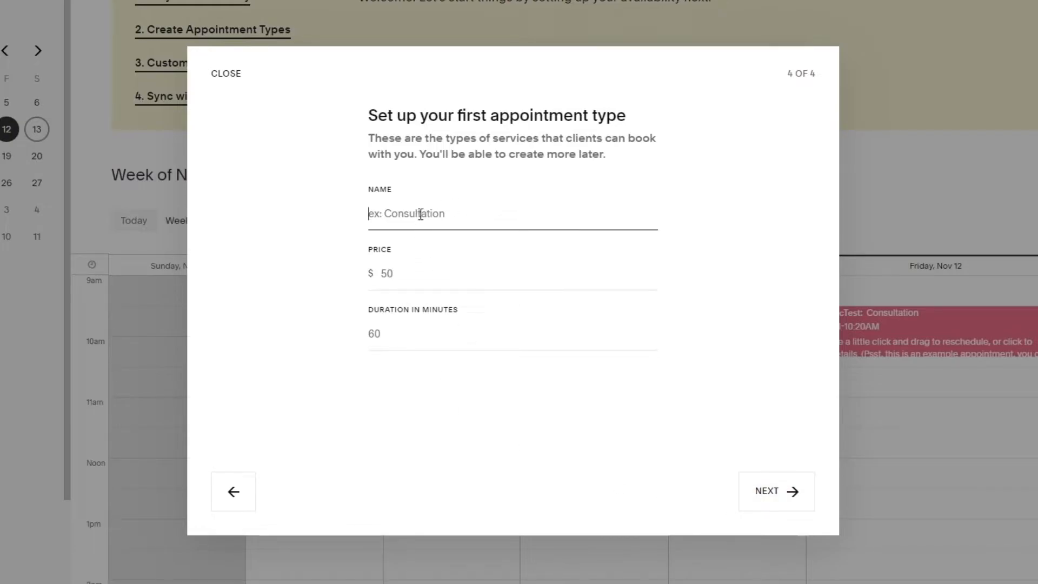
{"action": "type", "text": "consultyation"}
{"action": "right_click", "coordinate": [409, 213]}
{"action": "left_click", "coordinate": [417, 222]}
Set the consultation's price to $50 and its duration to 60 minutes, and finish the setup.
{"action": "left_click", "coordinate": [417, 270]}
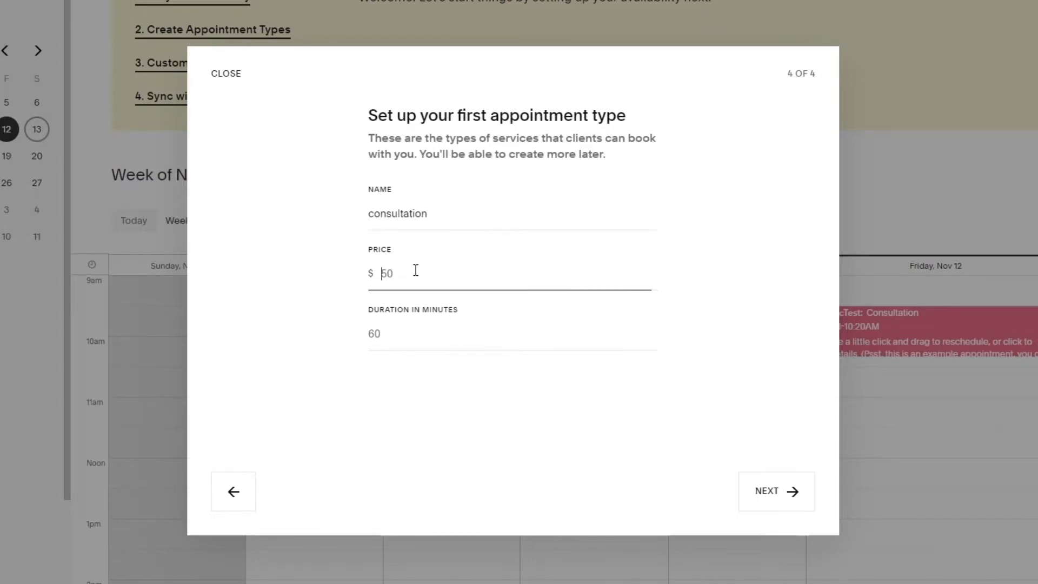
{"action": "type", "text": "50"}
{"action": "left_click", "coordinate": [470, 349]}
{"action": "left_click", "coordinate": [496, 336]}
{"action": "type", "text": "60"}
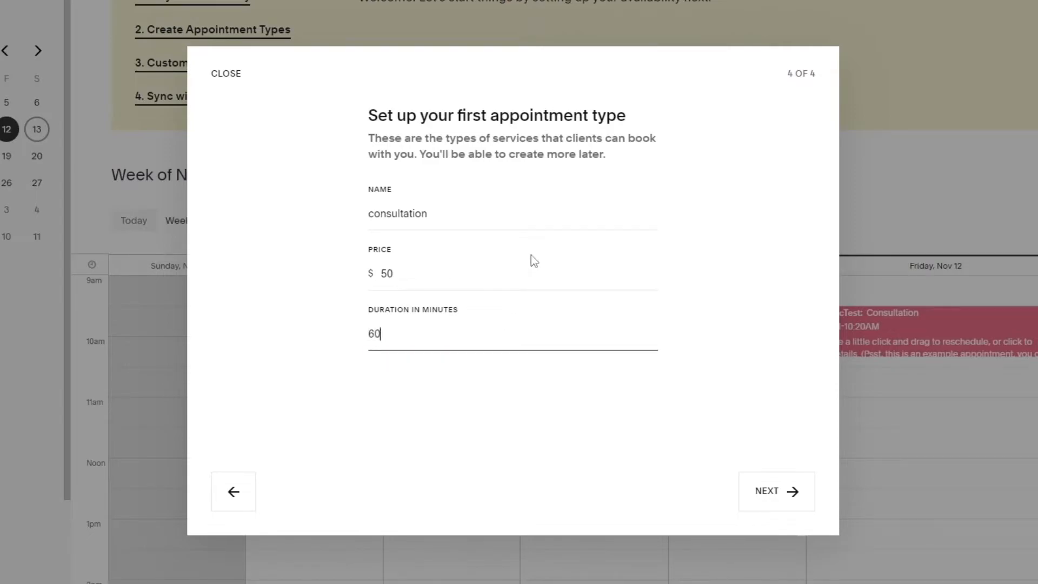
{"action": "left_click", "coordinate": [802, 497]}
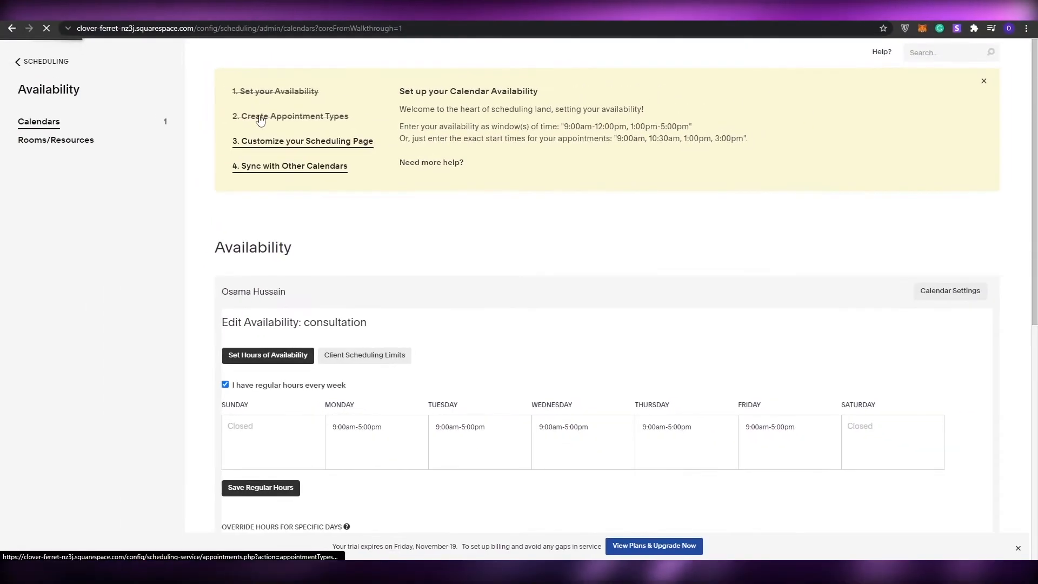
Examine the consultation's regular weekly hours, the calendar for overriding specific days and the default client scheduling limits.
{"action": "scroll", "coordinate": [281, 240], "scroll_direction": "down", "scroll_amount": 2}
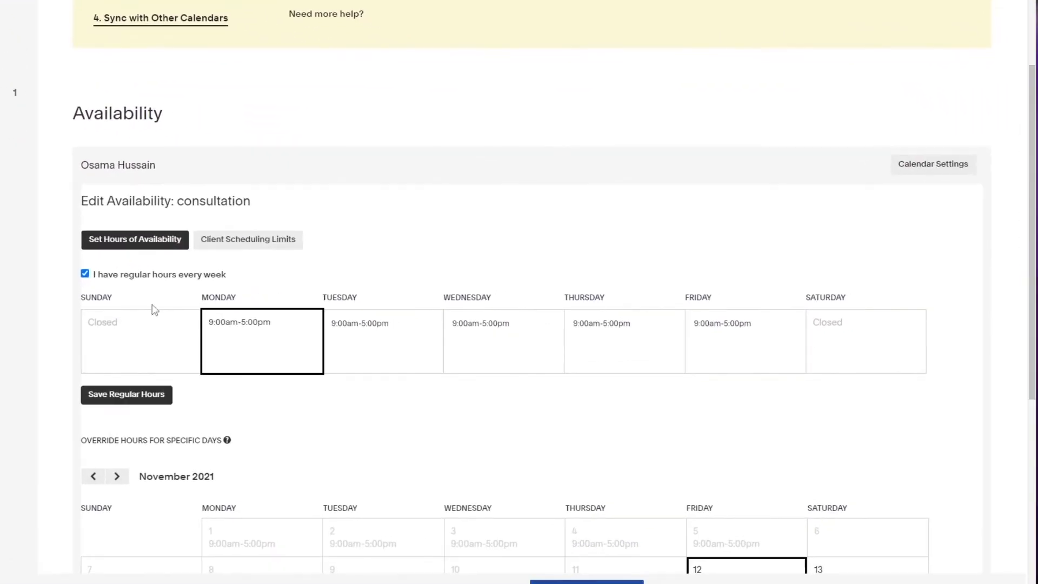
{"action": "scroll", "coordinate": [216, 292], "scroll_direction": "down", "scroll_amount": 4}
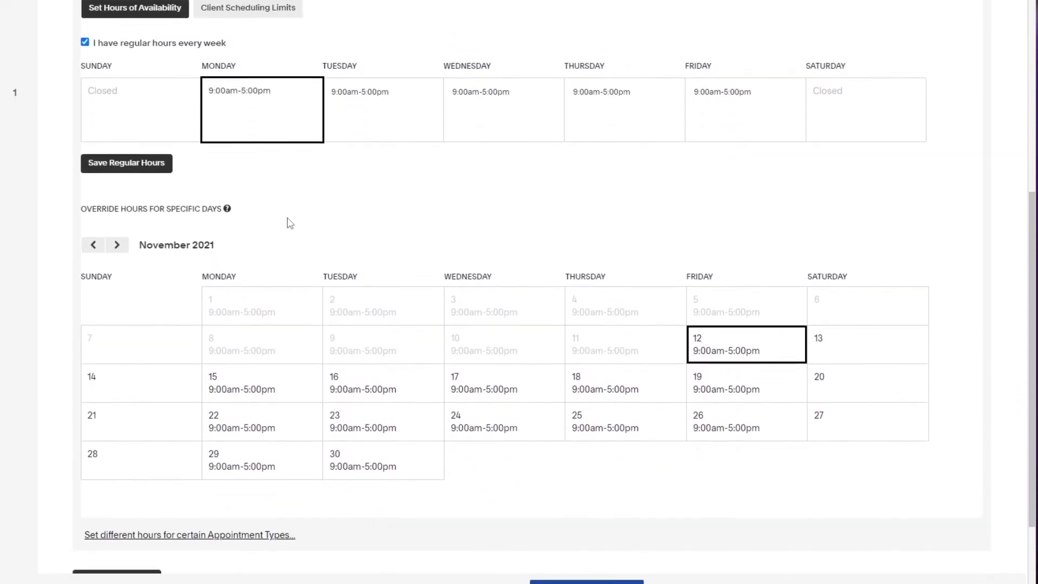
{"action": "scroll", "coordinate": [281, 224], "scroll_direction": "up", "scroll_amount": 2}
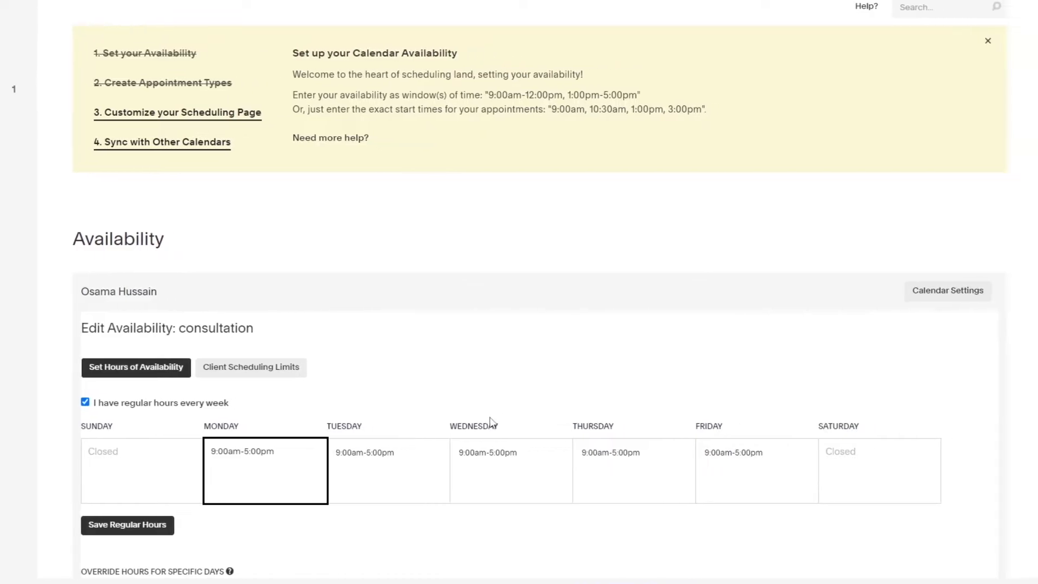
{"action": "scroll", "coordinate": [172, 325], "scroll_direction": "down", "scroll_amount": 2}
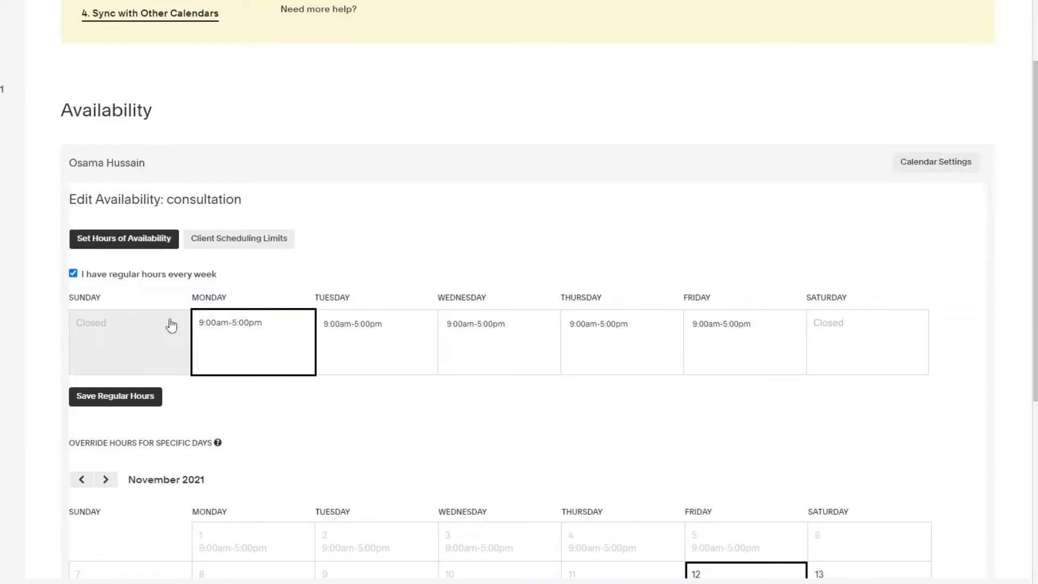
{"action": "scroll", "coordinate": [216, 303], "scroll_direction": "down", "scroll_amount": 2}
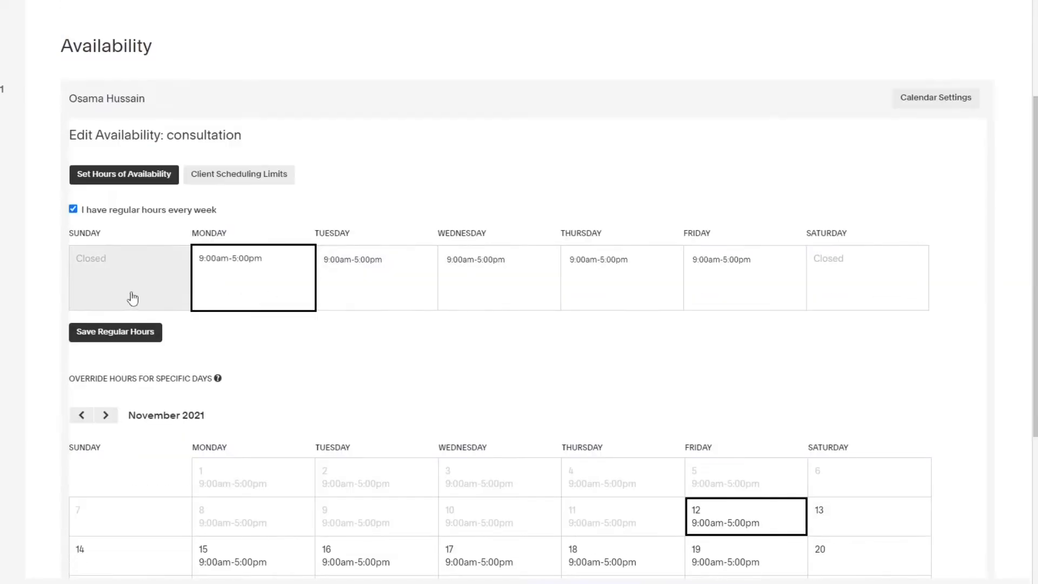
{"action": "scroll", "coordinate": [525, 292], "scroll_direction": "down", "scroll_amount": 5}
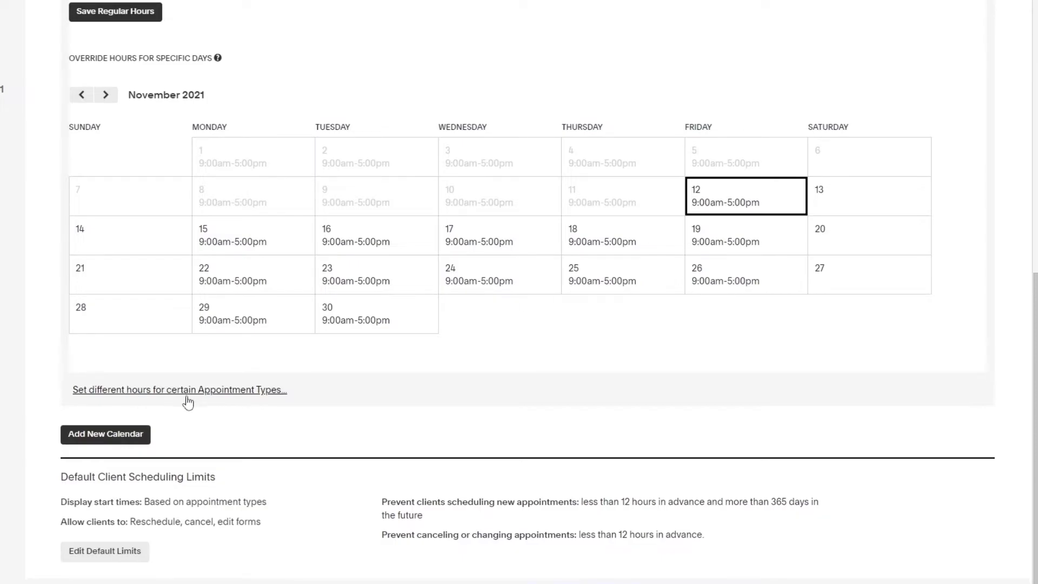
{"action": "scroll", "coordinate": [188, 403], "scroll_direction": "up", "scroll_amount": 10}
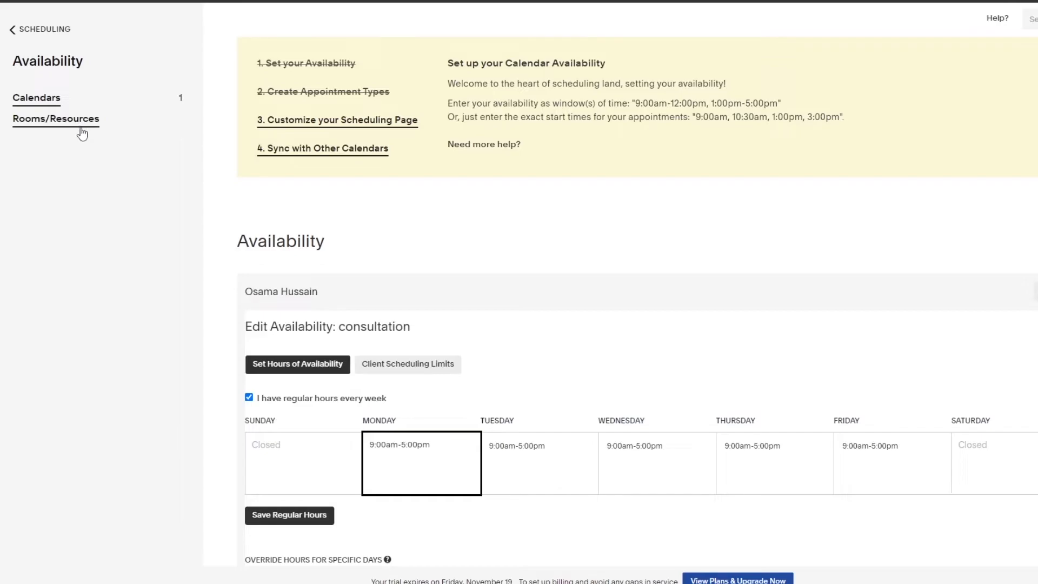
{"action": "scroll", "coordinate": [498, 326], "scroll_direction": "down", "scroll_amount": 9}
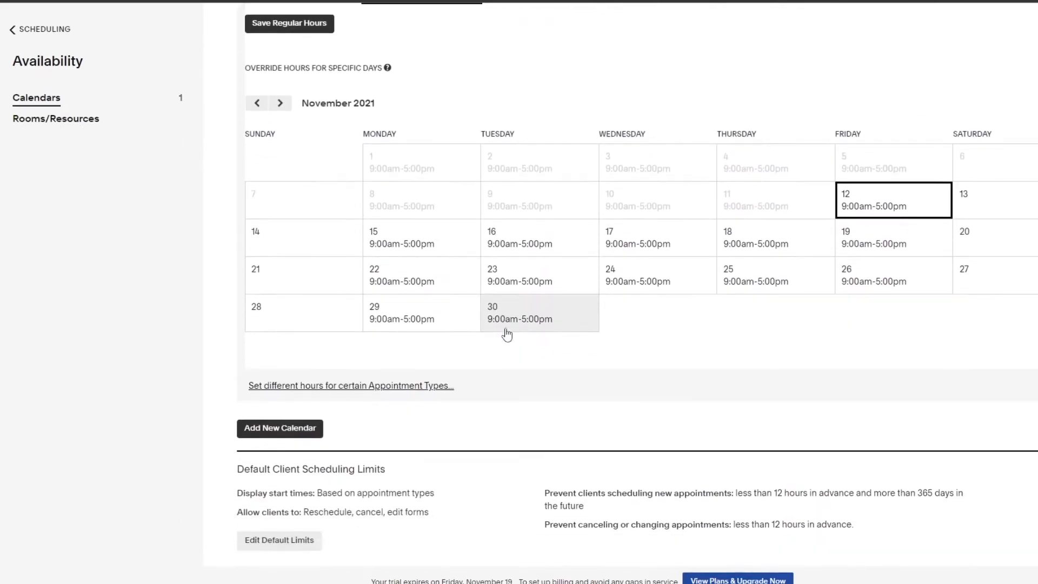
Set the consultation appointment type's color to red and save the appointment type.
{"action": "scroll", "coordinate": [794, 431], "scroll_direction": "up", "scroll_amount": 9}
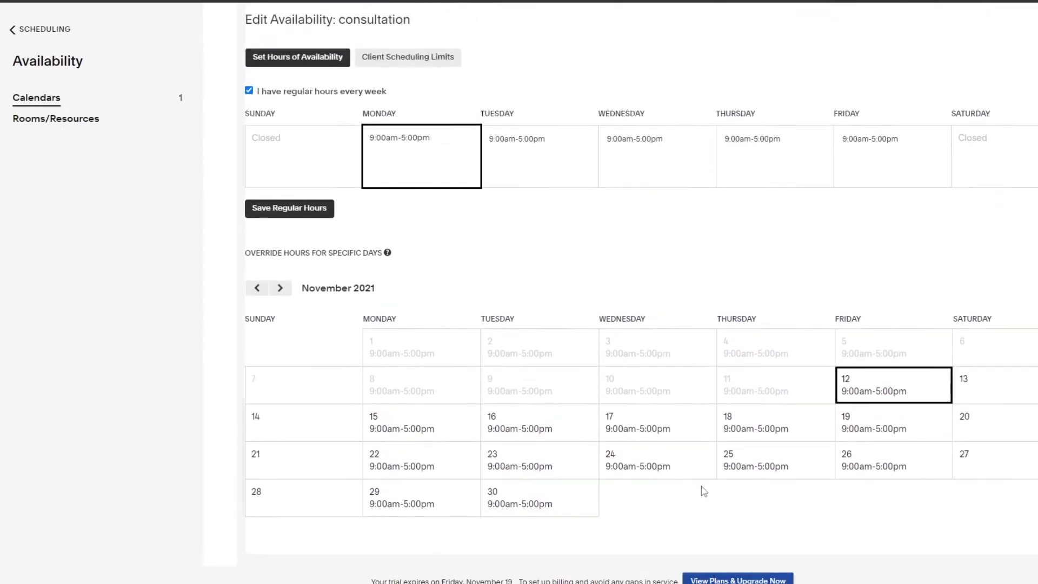
{"action": "scroll", "coordinate": [510, 400], "scroll_direction": "down", "scroll_amount": 5}
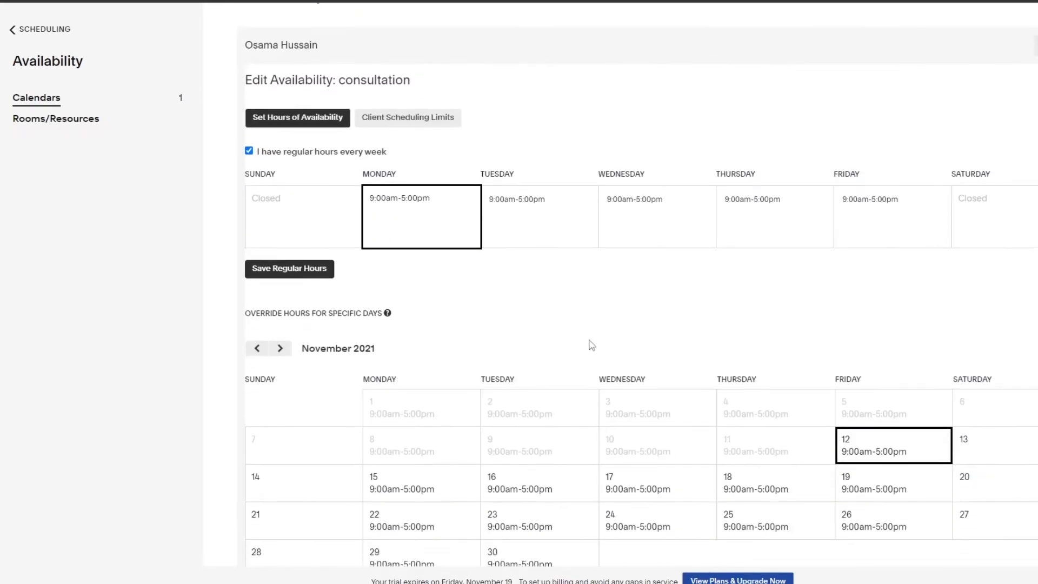
{"action": "scroll", "coordinate": [562, 329], "scroll_direction": "up", "scroll_amount": 5}
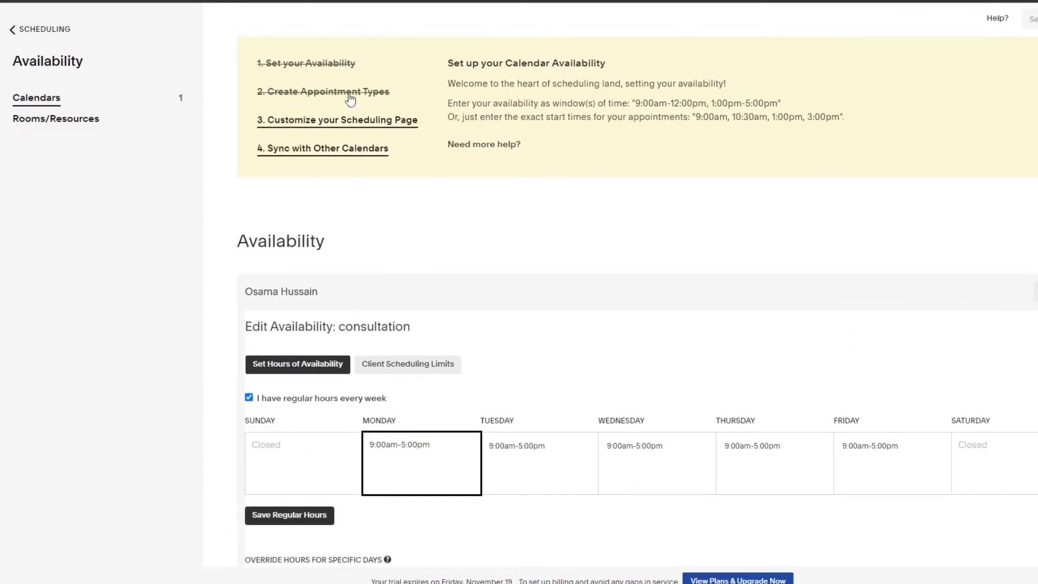
{"action": "left_click", "coordinate": [348, 95]}
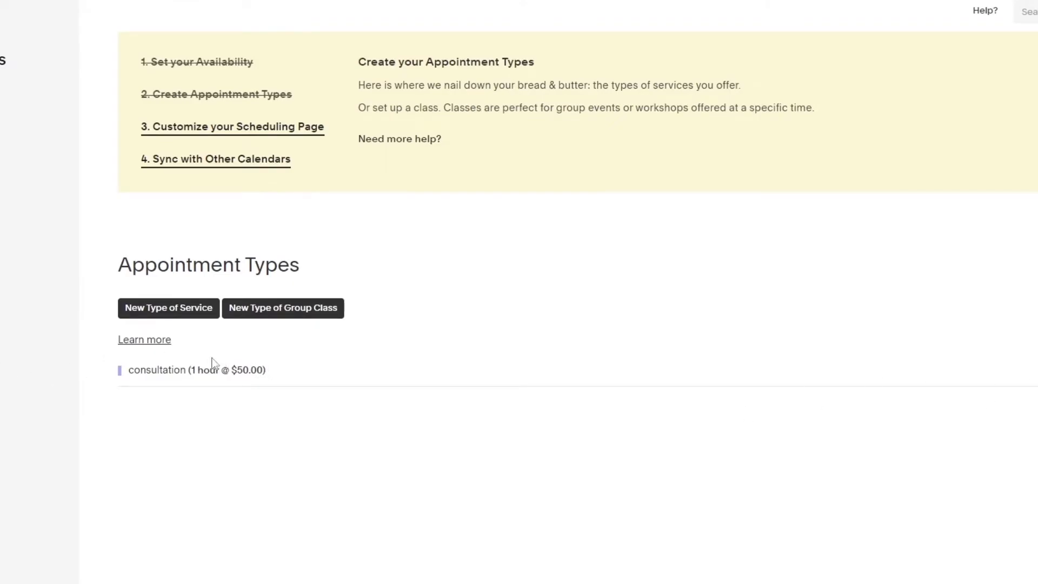
{"action": "left_click", "coordinate": [171, 379]}
{"action": "scroll", "coordinate": [157, 378], "scroll_direction": "down", "scroll_amount": 5}
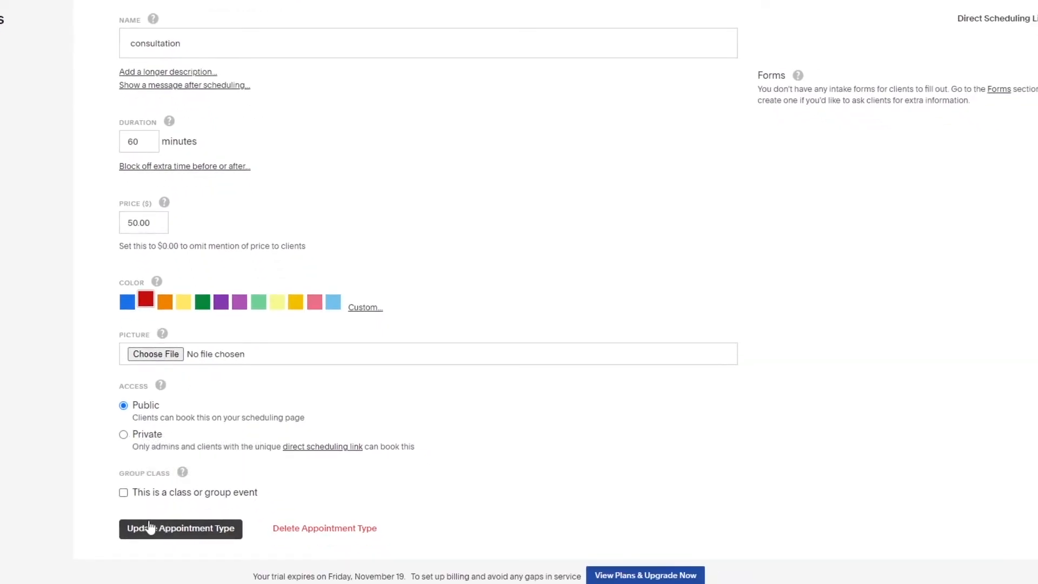
{"action": "left_click", "coordinate": [169, 532]}
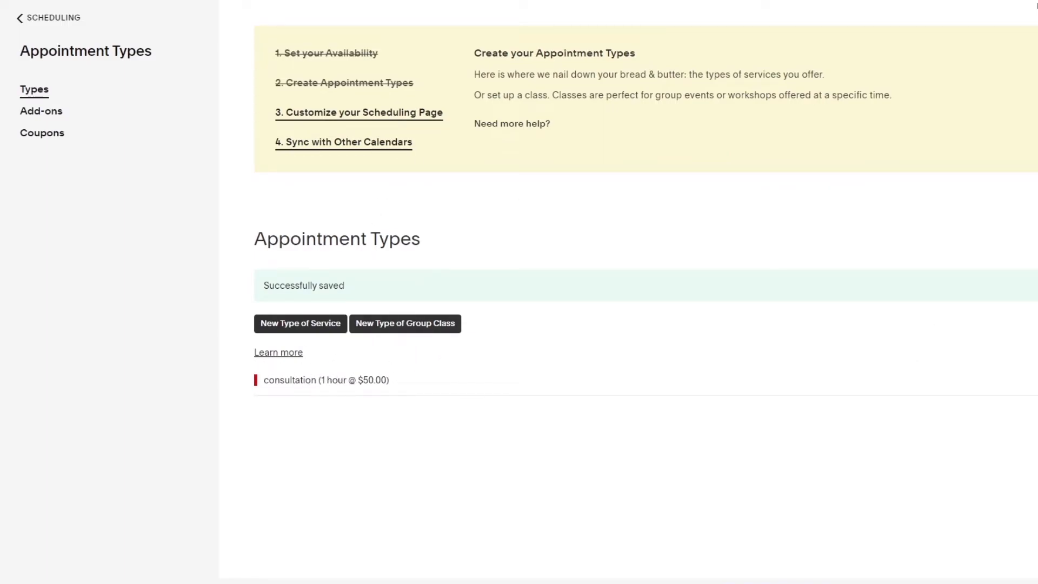
In the expanded client scheduling page preview, choose the consultation on Monday, November 15 at 10:00am and continue to the client information.
{"action": "left_click", "coordinate": [980, 320]}
{"action": "scroll", "coordinate": [540, 346], "scroll_direction": "down", "scroll_amount": 6}
{"action": "scroll", "coordinate": [513, 446], "scroll_direction": "up", "scroll_amount": 1}
{"action": "scroll", "coordinate": [568, 473], "scroll_direction": "down", "scroll_amount": 1}
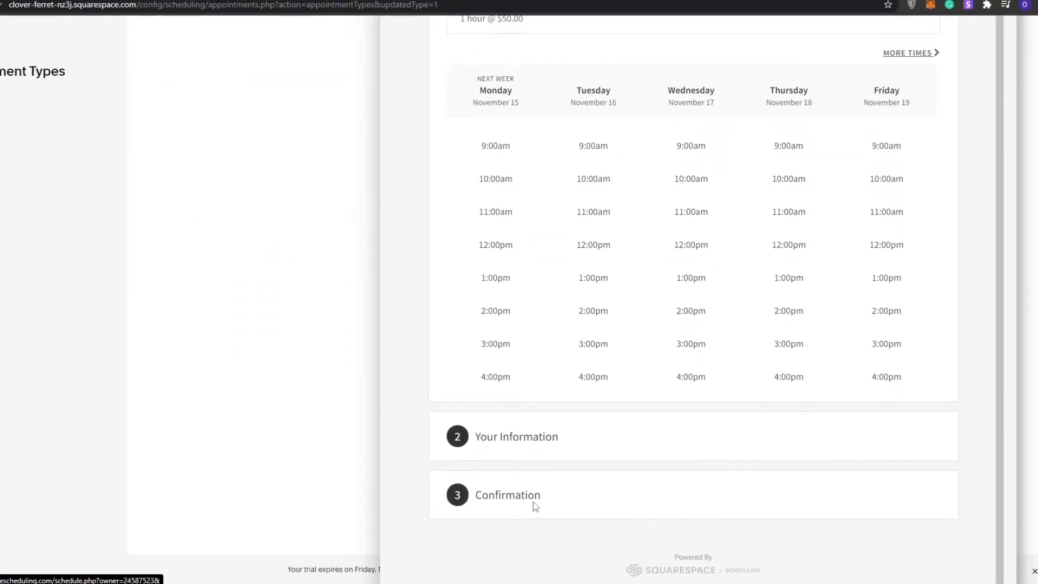
{"action": "scroll", "coordinate": [510, 232], "scroll_direction": "up", "scroll_amount": 5}
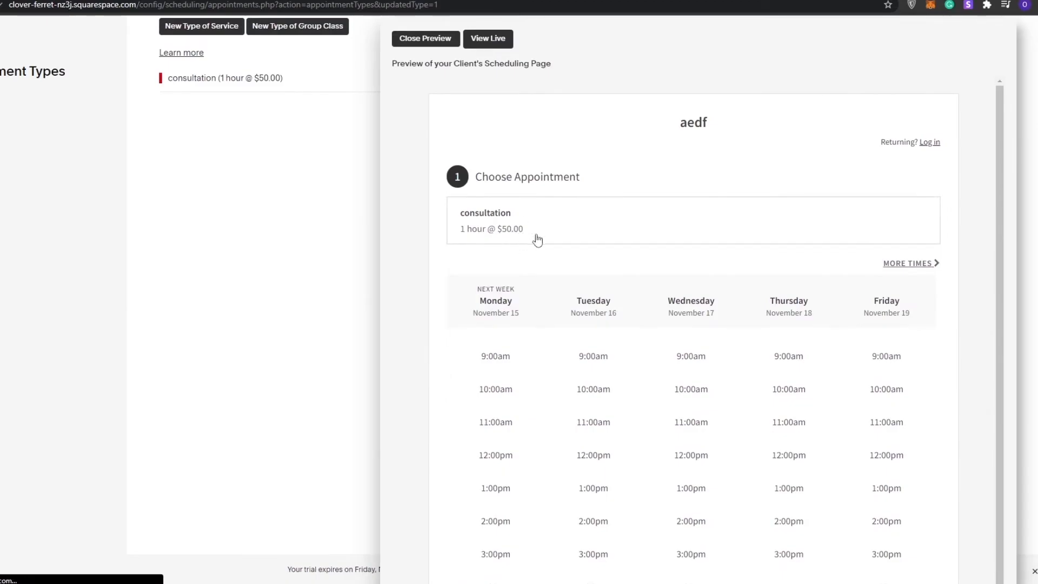
{"action": "left_click", "coordinate": [506, 398]}
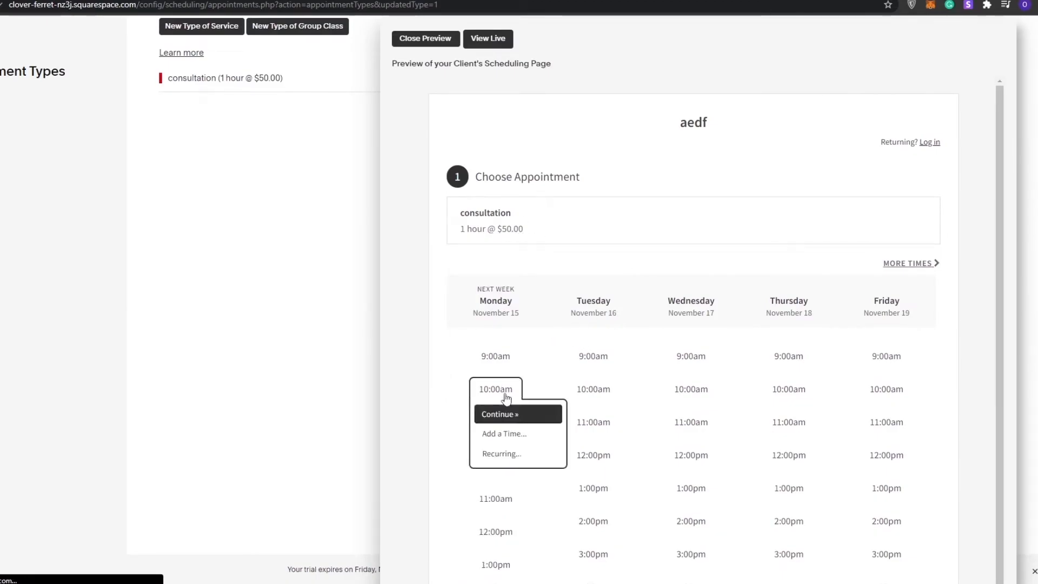
{"action": "left_click", "coordinate": [498, 439]}
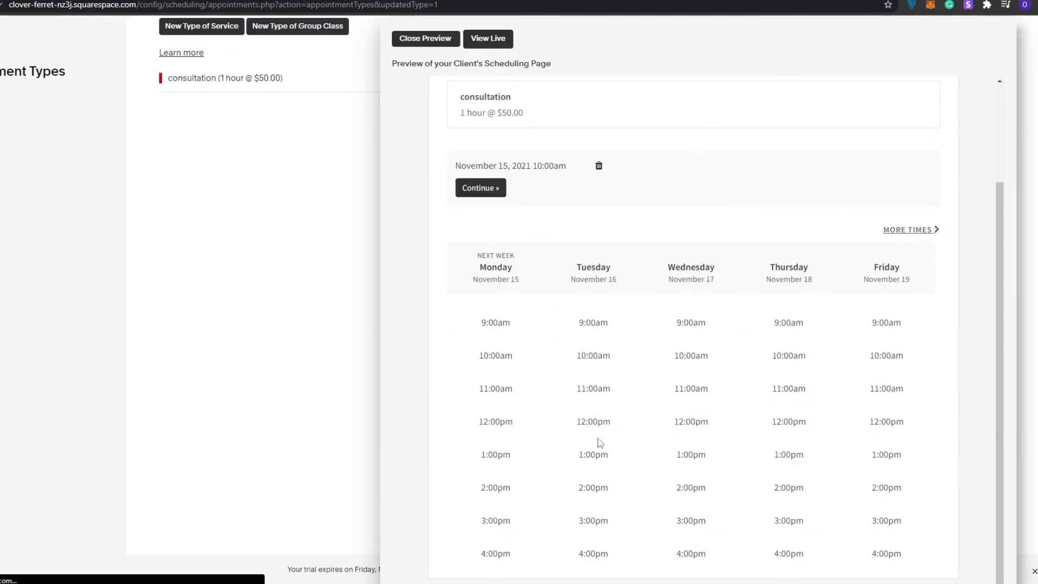
{"action": "left_click", "coordinate": [481, 187]}
Fill in the client's first name, last name and email address, and complete the appointment.
{"action": "left_click", "coordinate": [492, 292]}
{"action": "left_click", "coordinate": [494, 329]}
{"action": "left_click", "coordinate": [530, 332]}
{"action": "scroll", "coordinate": [596, 361], "scroll_direction": "down", "scroll_amount": 2}
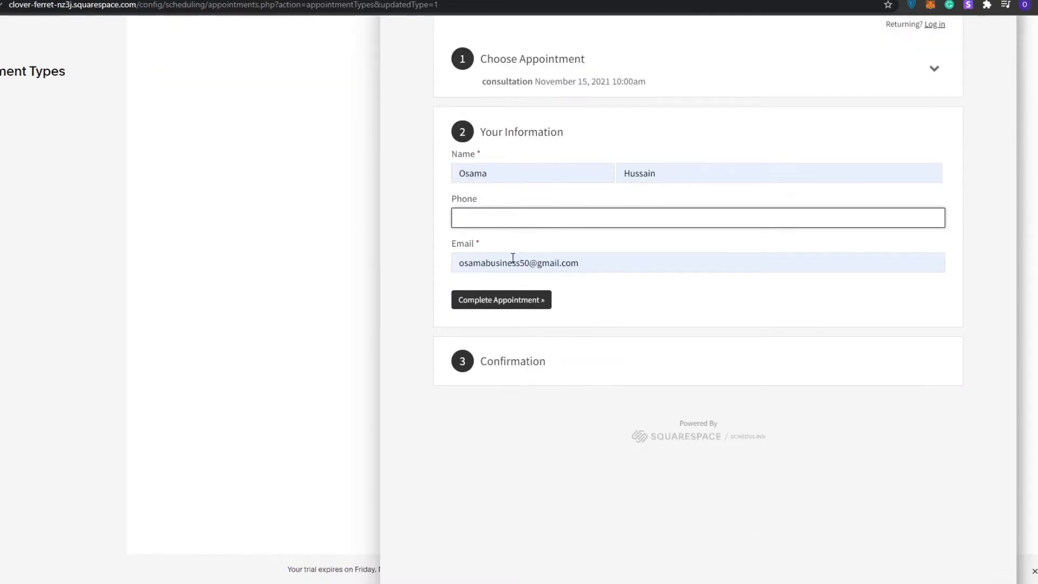
{"action": "left_click", "coordinate": [513, 304]}
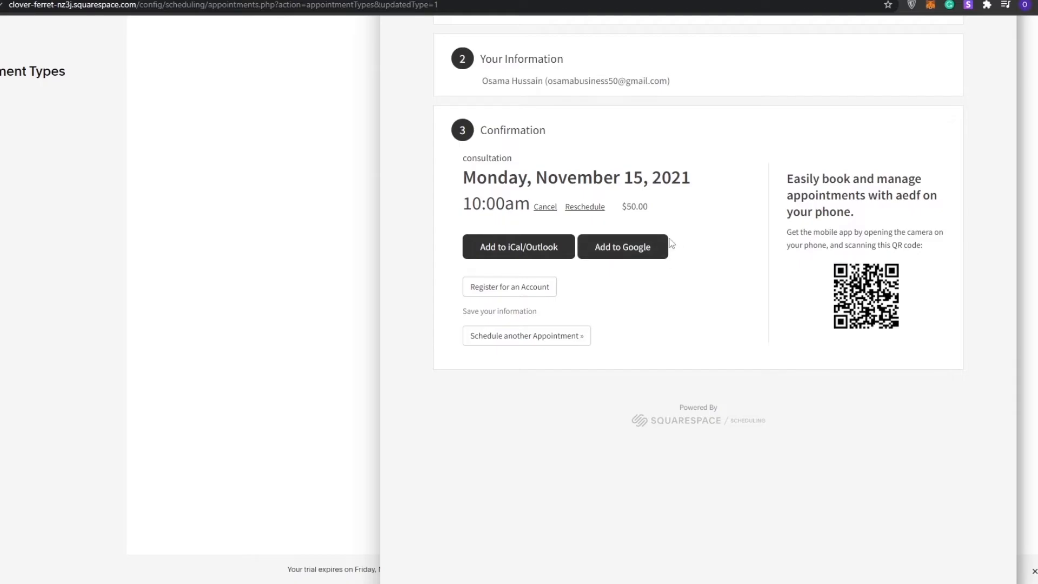
Add the booked consultation to Google Calendar, save the event and return to Squarespace Scheduling.
{"action": "left_click", "coordinate": [619, 253]}
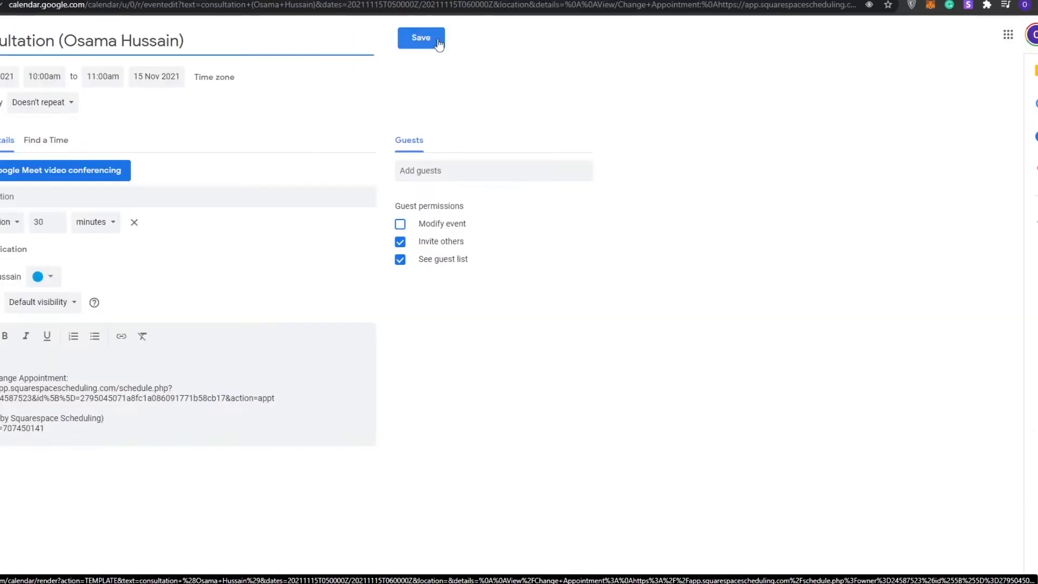
{"action": "left_click", "coordinate": [421, 36]}
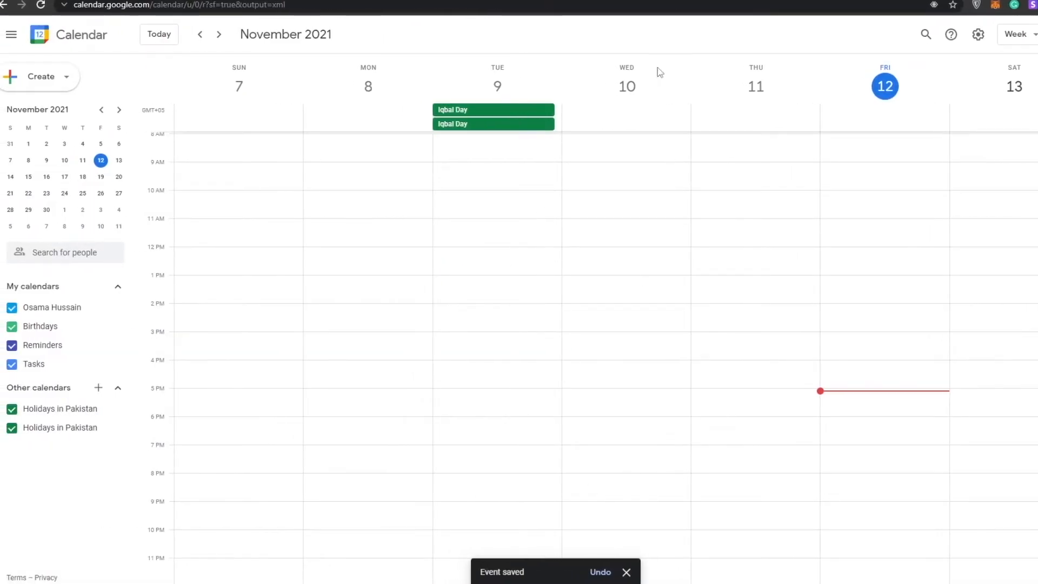
{"action": "left_click", "coordinate": [670, 1]}
Go to the scheduling page customization and examine its template, business name, logo, instructions, time zone, font and accent color options.
{"action": "scroll", "coordinate": [400, 357], "scroll_direction": "up", "scroll_amount": 3}
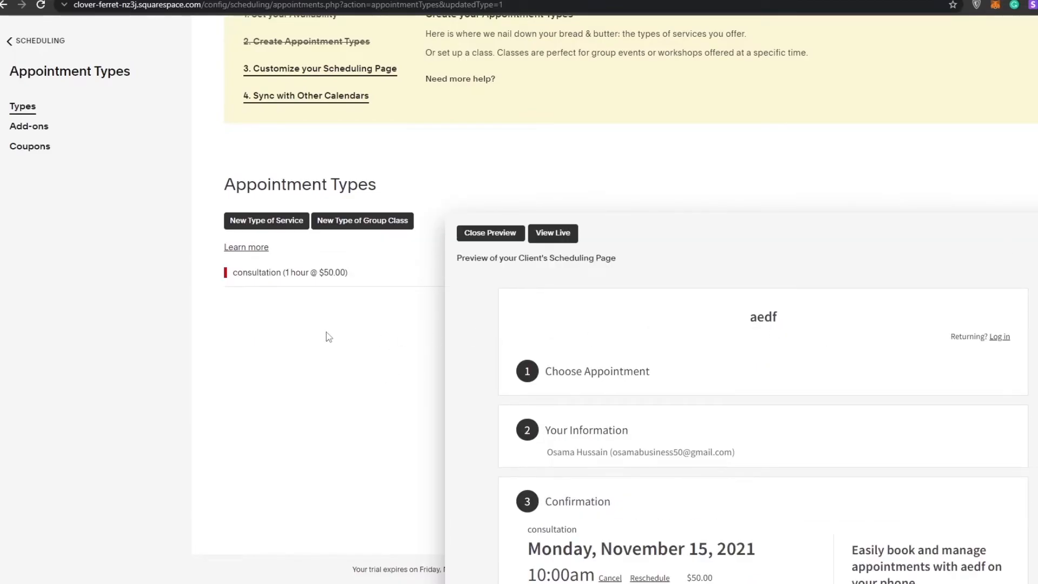
{"action": "scroll", "coordinate": [500, 254], "scroll_direction": "up", "scroll_amount": 1}
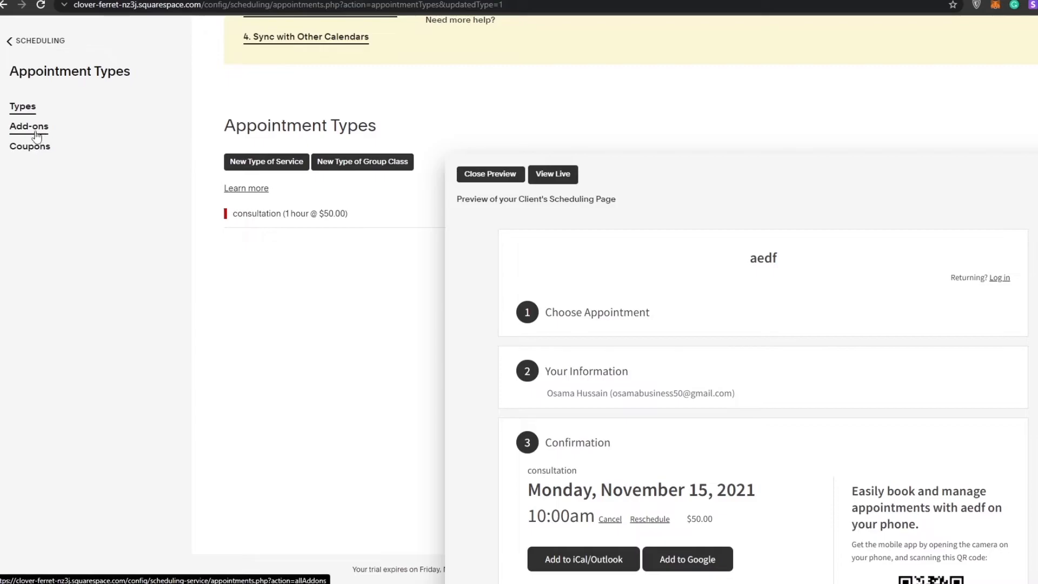
{"action": "scroll", "coordinate": [299, 141], "scroll_direction": "up", "scroll_amount": 2}
{"action": "left_click", "coordinate": [301, 133]}
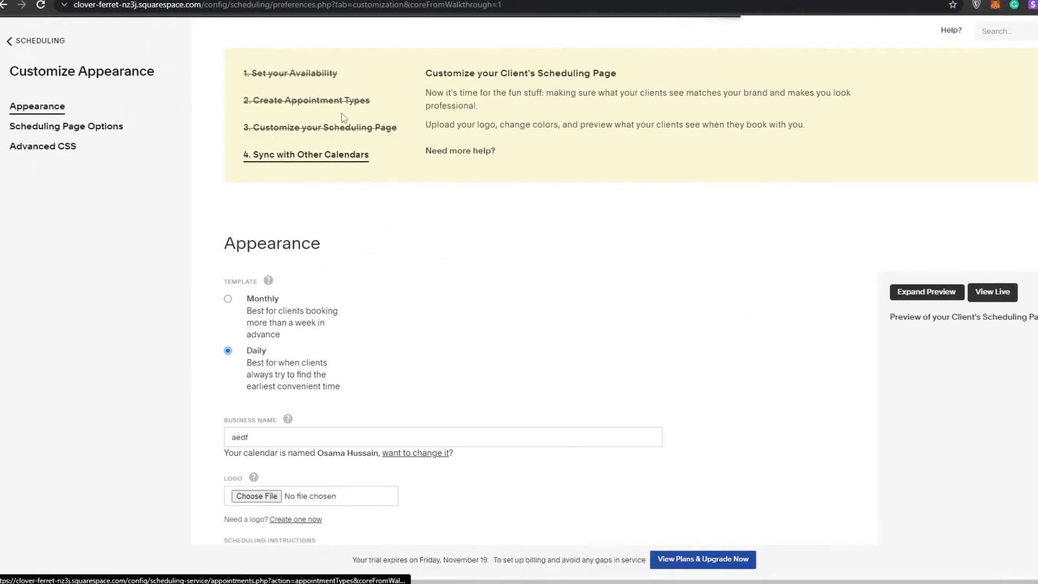
{"action": "scroll", "coordinate": [366, 143], "scroll_direction": "down", "scroll_amount": 5}
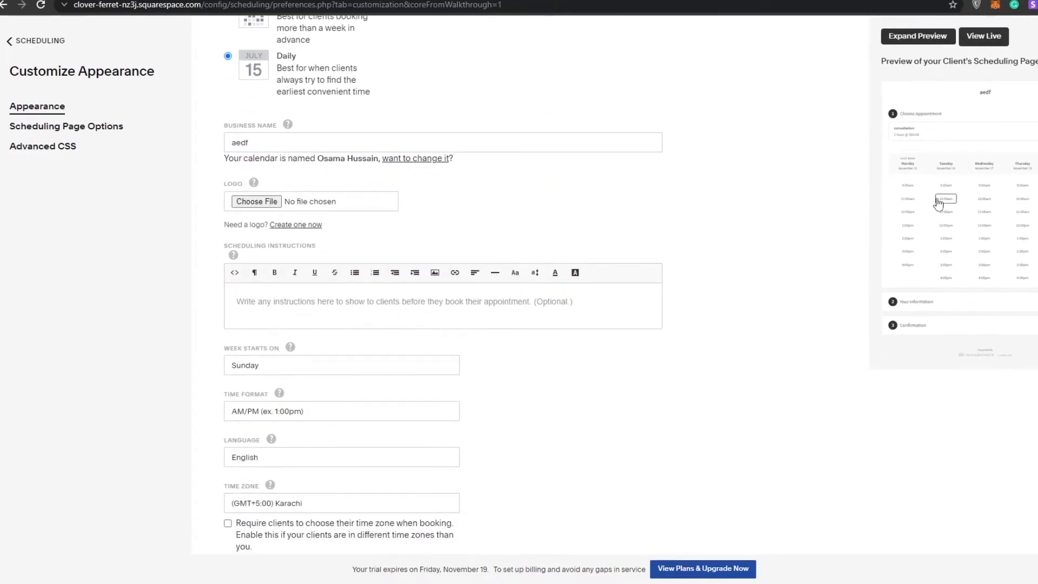
{"action": "scroll", "coordinate": [994, 212], "scroll_direction": "down", "scroll_amount": 1}
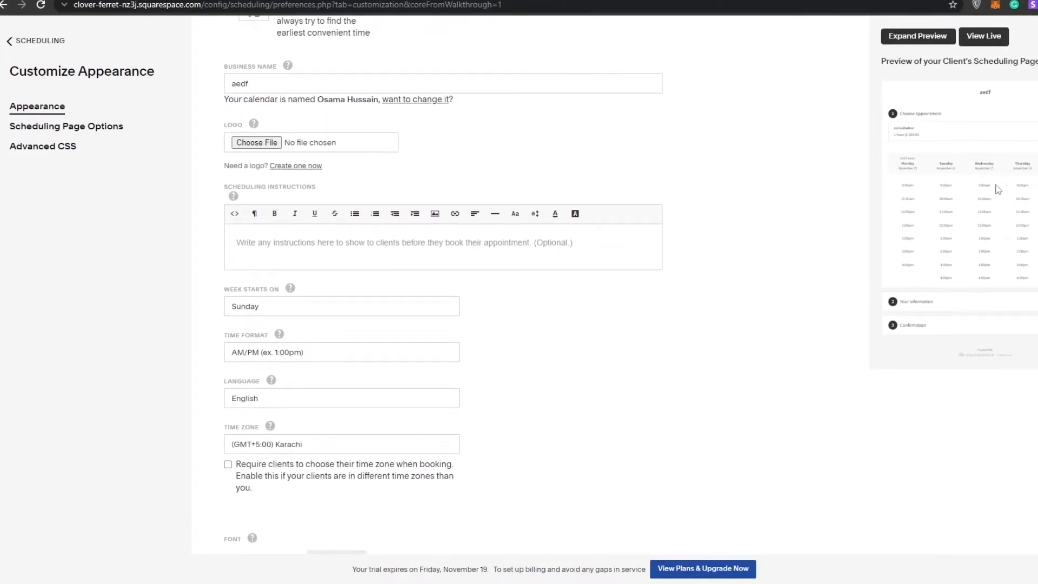
{"action": "scroll", "coordinate": [362, 292], "scroll_direction": "down", "scroll_amount": 4}
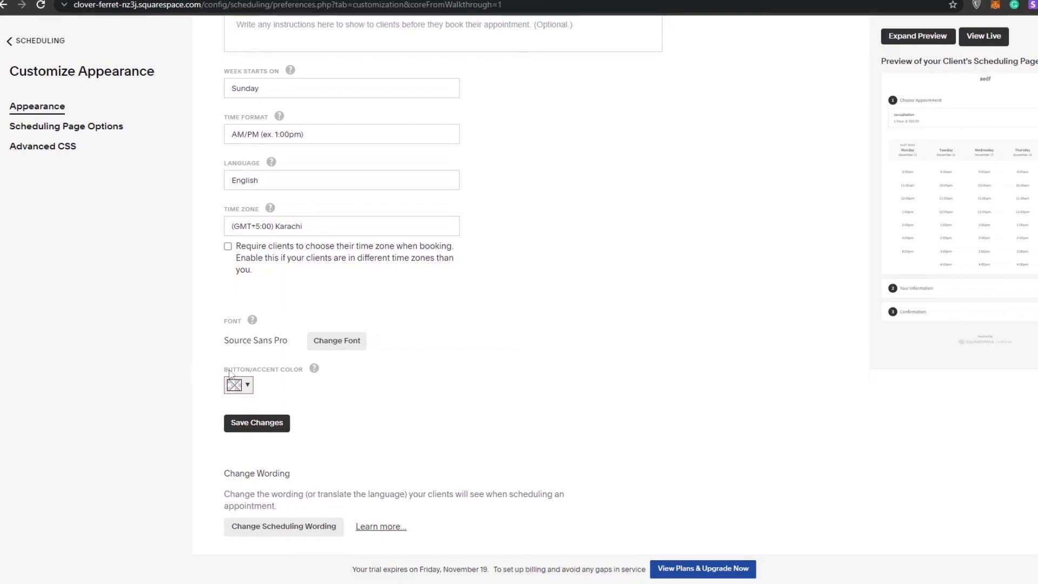
{"action": "scroll", "coordinate": [273, 416], "scroll_direction": "up", "scroll_amount": 1}
{"action": "scroll", "coordinate": [272, 413], "scroll_direction": "up", "scroll_amount": 10}
{"action": "scroll", "coordinate": [1014, 492], "scroll_direction": "down", "scroll_amount": 3}
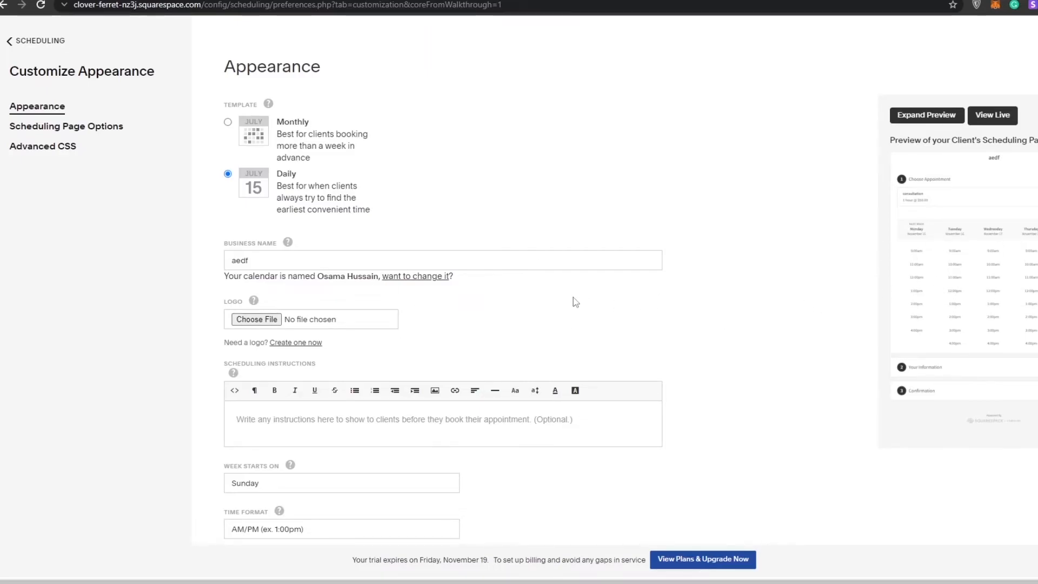
{"action": "scroll", "coordinate": [394, 290], "scroll_direction": "down", "scroll_amount": 8}
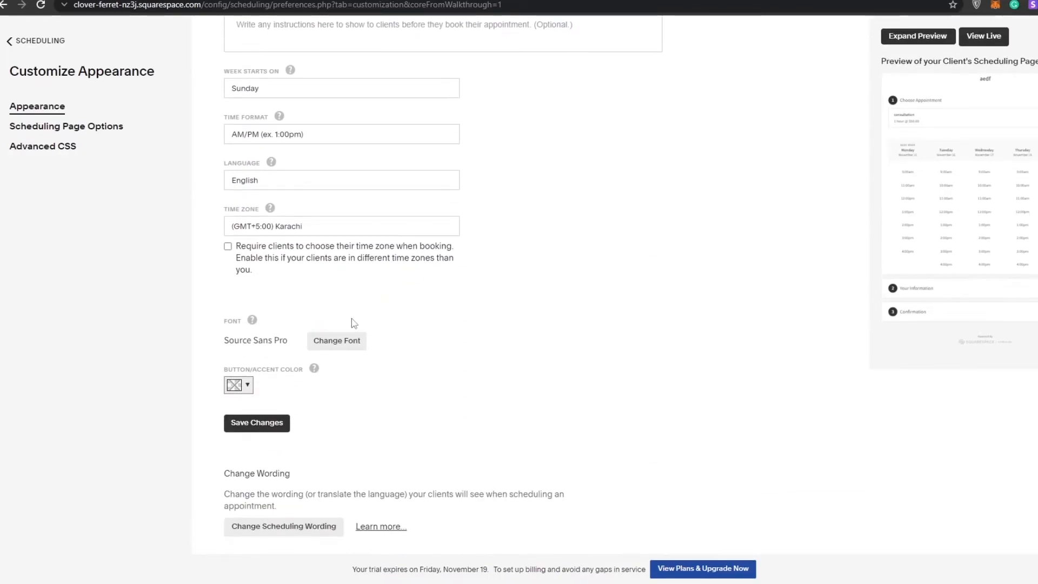
{"action": "scroll", "coordinate": [357, 323], "scroll_direction": "up", "scroll_amount": 8}
{"action": "scroll", "coordinate": [364, 321], "scroll_direction": "up", "scroll_amount": 3}
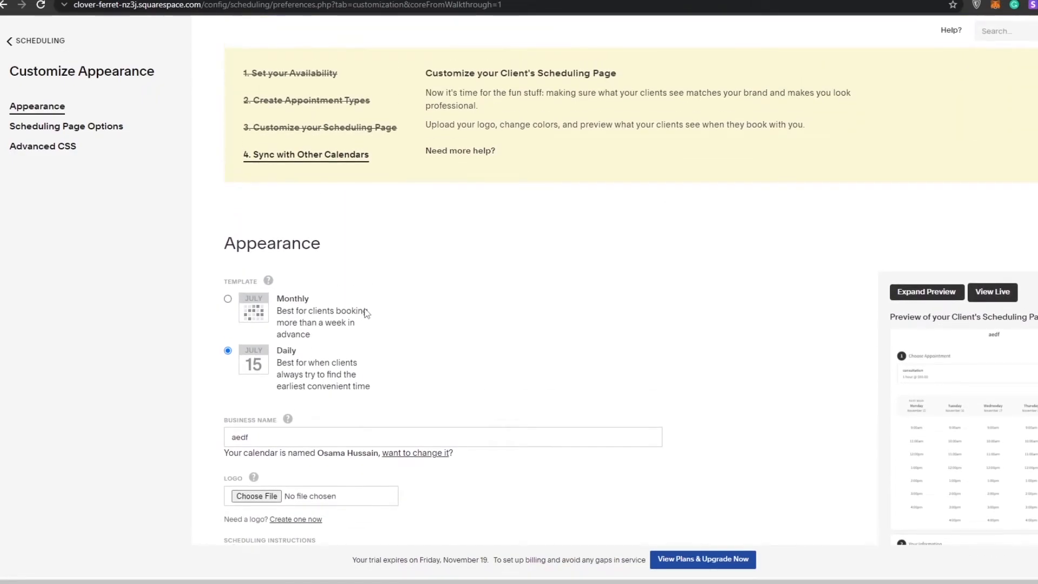
{"action": "scroll", "coordinate": [366, 312], "scroll_direction": "down", "scroll_amount": 10}
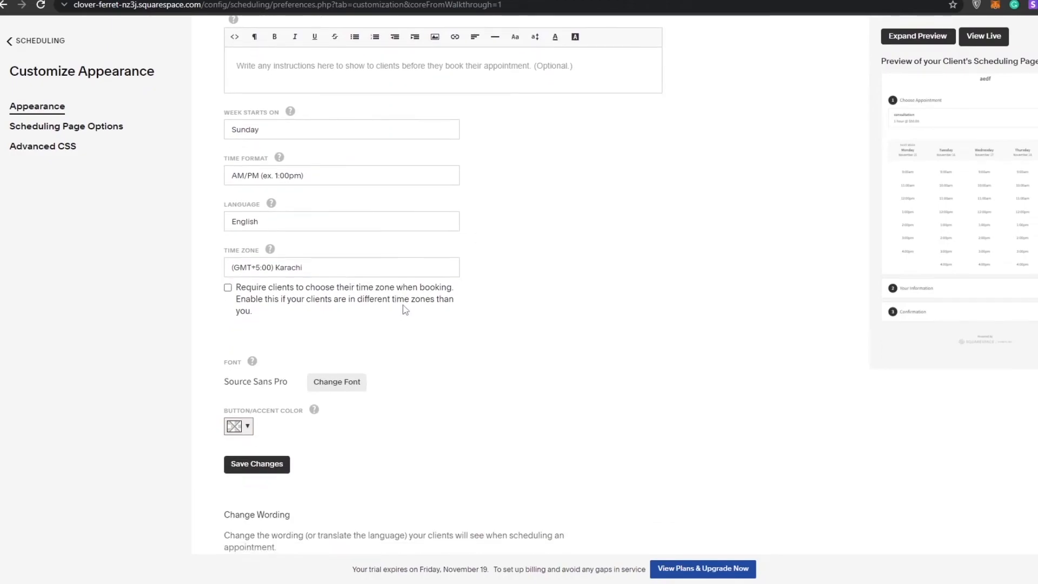
{"action": "scroll", "coordinate": [398, 314], "scroll_direction": "up", "scroll_amount": 10}
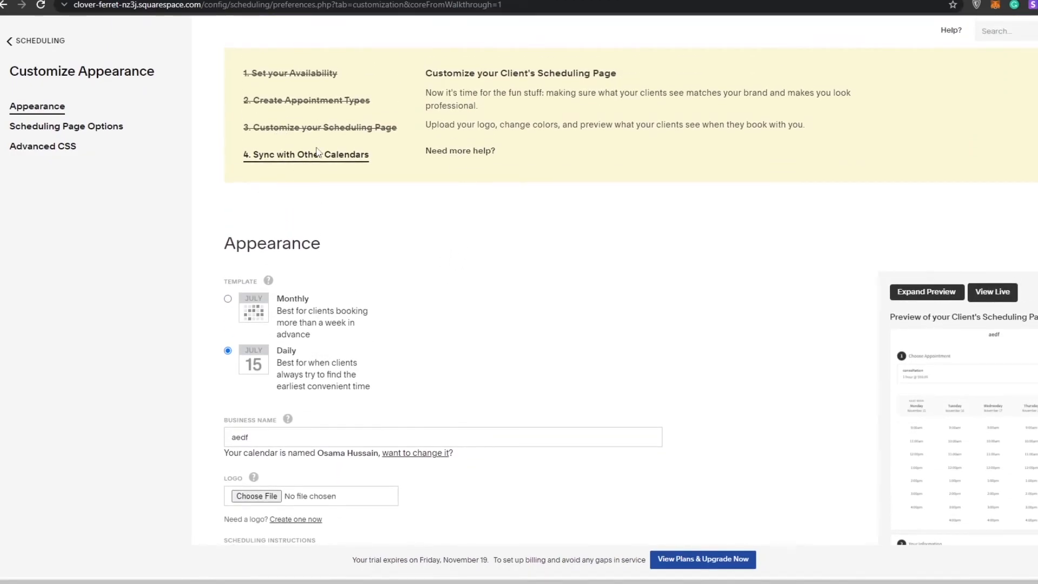
Connect calendar syncing to Google Calendar with the existing Google account and grant it access.
{"action": "left_click", "coordinate": [317, 156]}
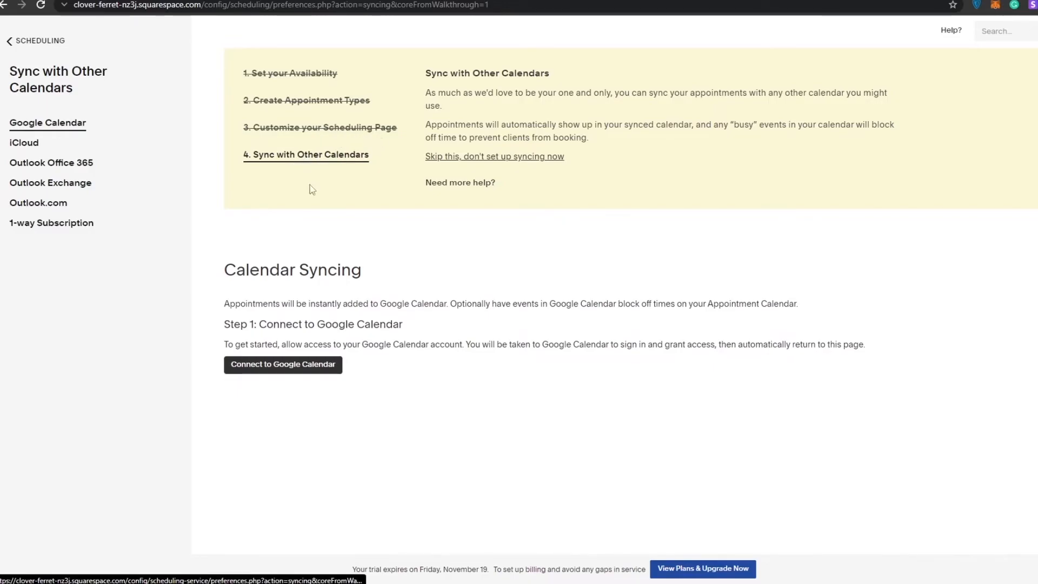
{"action": "left_click", "coordinate": [296, 370]}
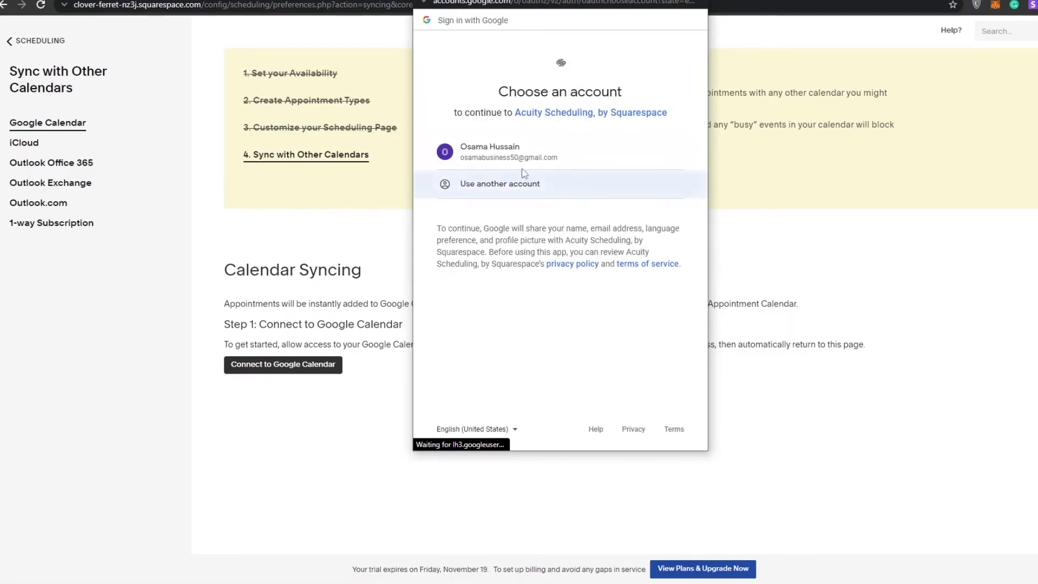
{"action": "left_click", "coordinate": [522, 158]}
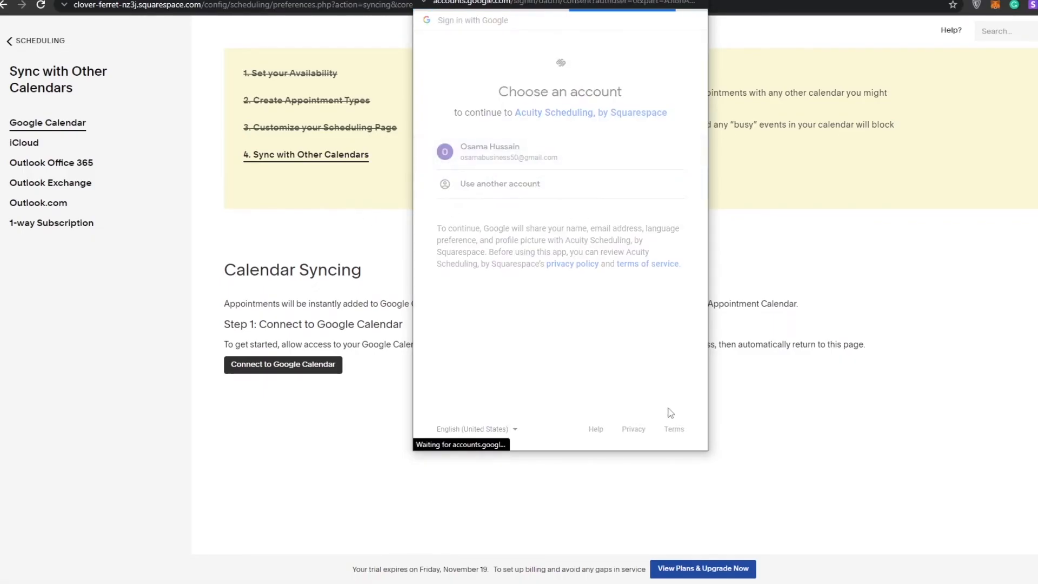
{"action": "left_click", "coordinate": [630, 401]}
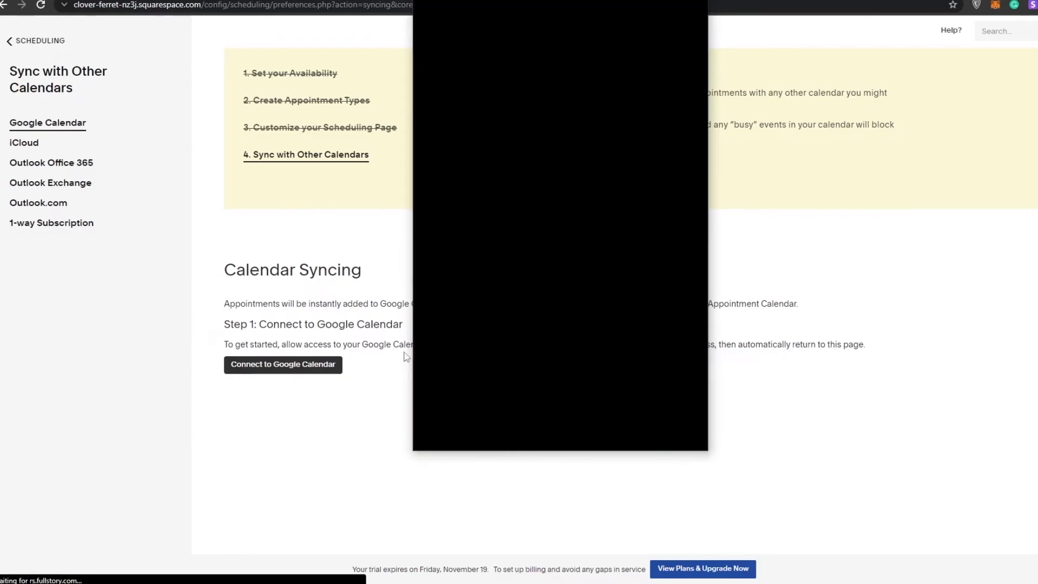
Examine the Google Calendar syncing and automatic reminder settings, and the extra features suggested after the basic setup.
{"action": "scroll", "coordinate": [432, 373], "scroll_direction": "down", "scroll_amount": 2}
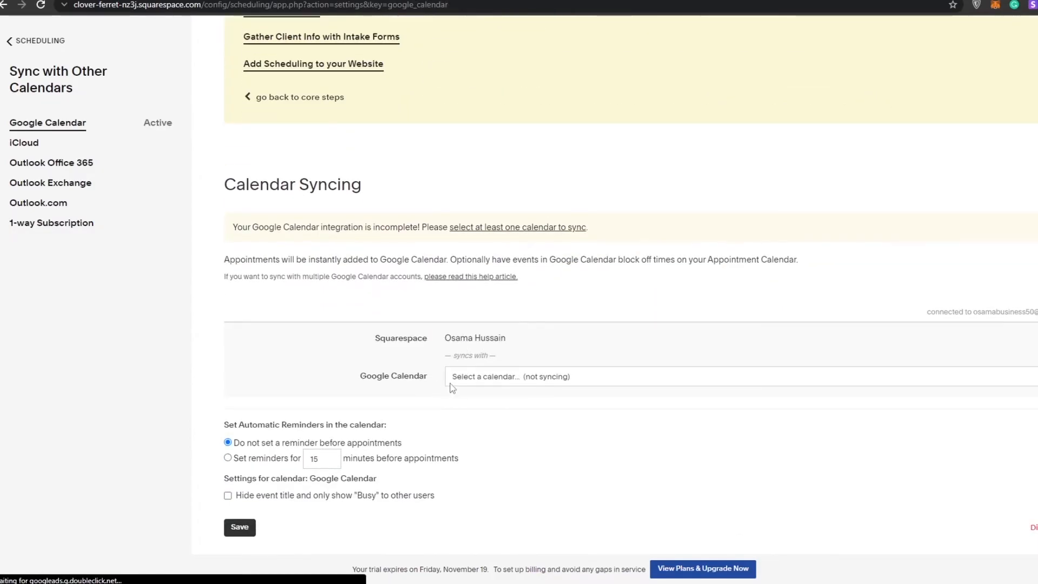
{"action": "scroll", "coordinate": [453, 388], "scroll_direction": "up", "scroll_amount": 2}
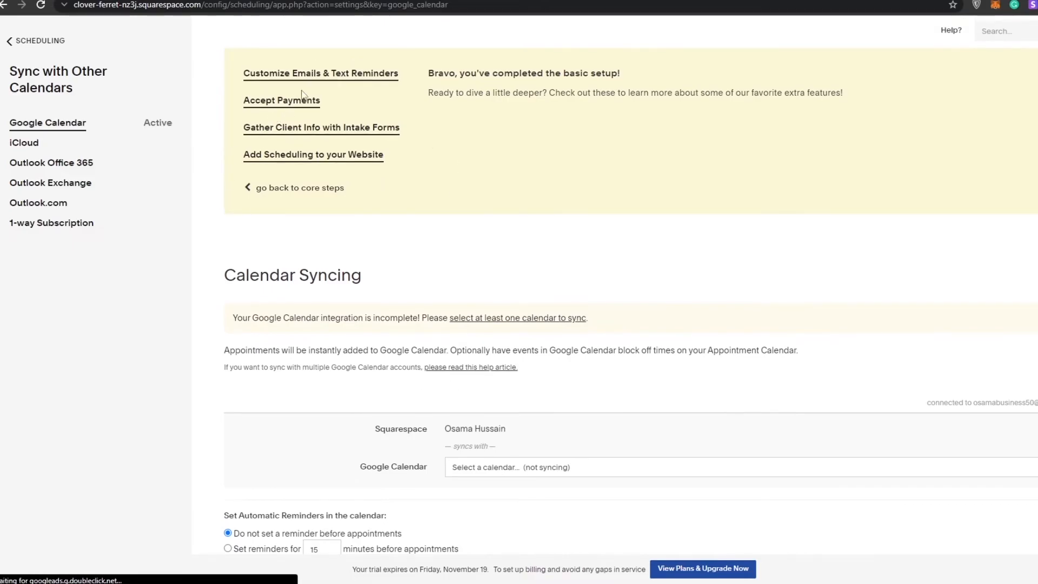
{"action": "scroll", "coordinate": [265, 124], "scroll_direction": "down", "scroll_amount": 2}
{"action": "scroll", "coordinate": [289, 225], "scroll_direction": "up", "scroll_amount": 2}
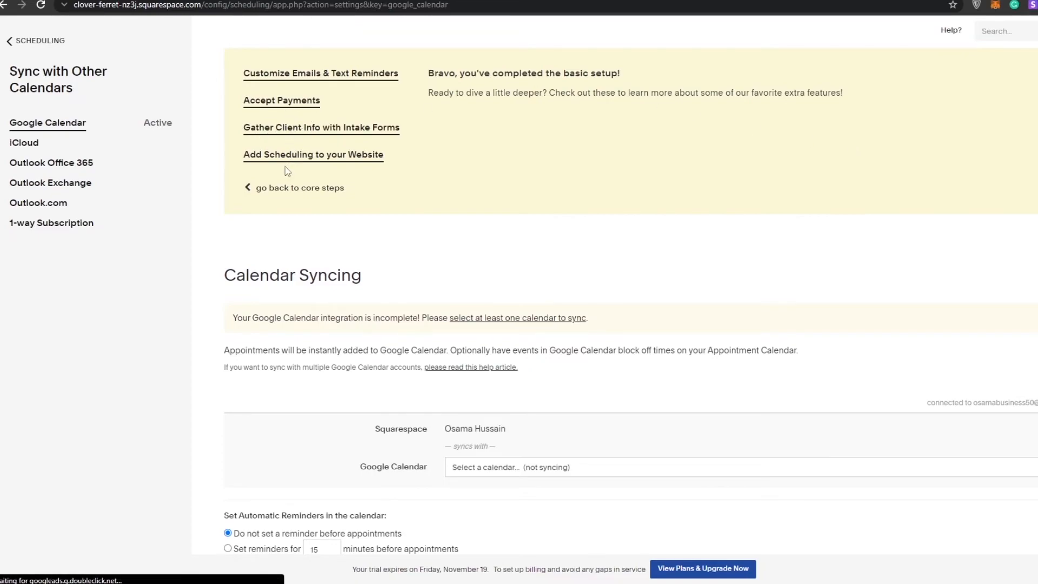
{"action": "scroll", "coordinate": [327, 197], "scroll_direction": "down", "scroll_amount": 2}
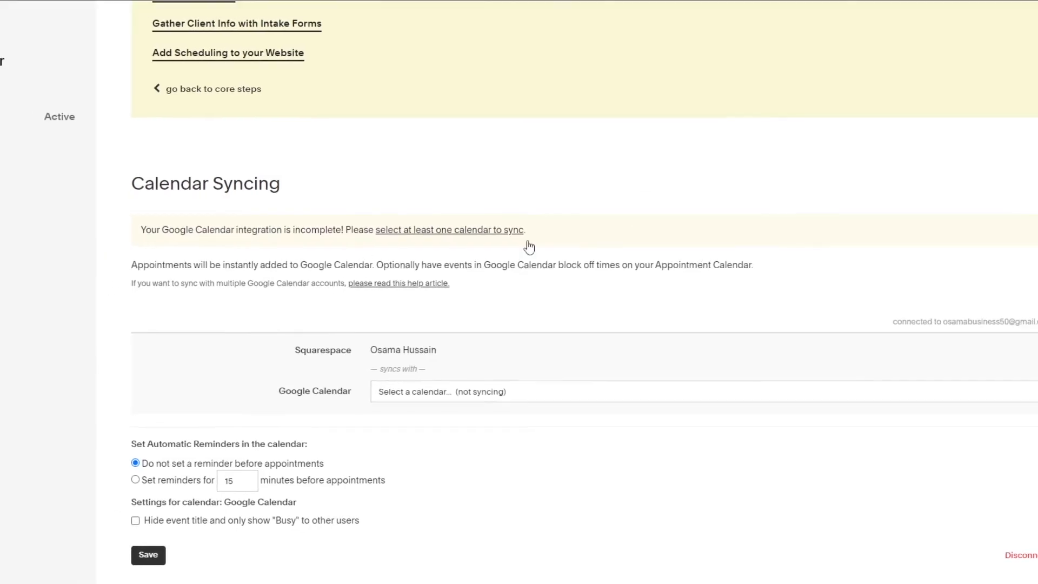
{"action": "scroll", "coordinate": [602, 369], "scroll_direction": "down", "scroll_amount": 2}
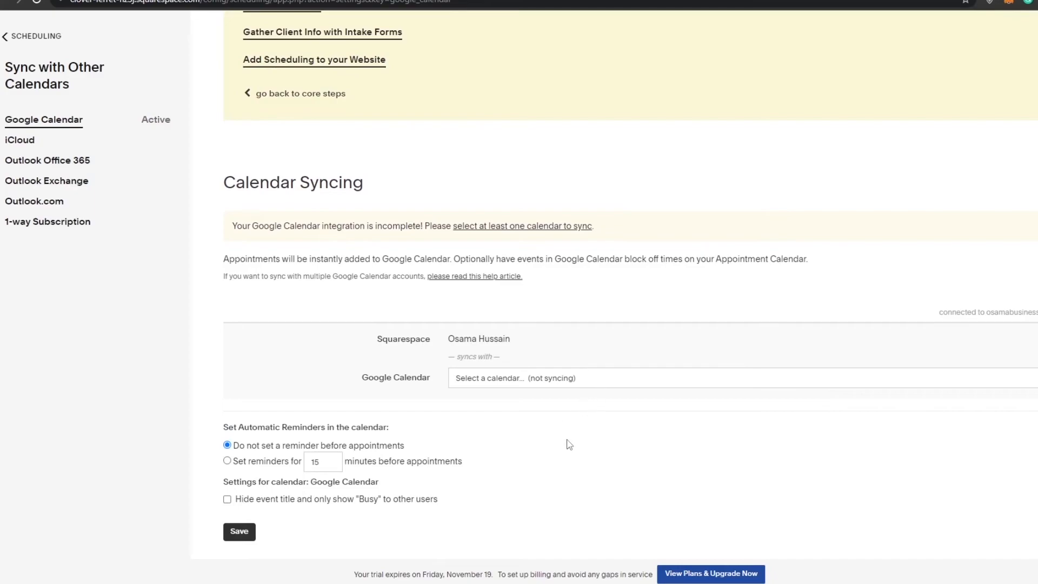
{"action": "scroll", "coordinate": [569, 444], "scroll_direction": "up", "scroll_amount": 2}
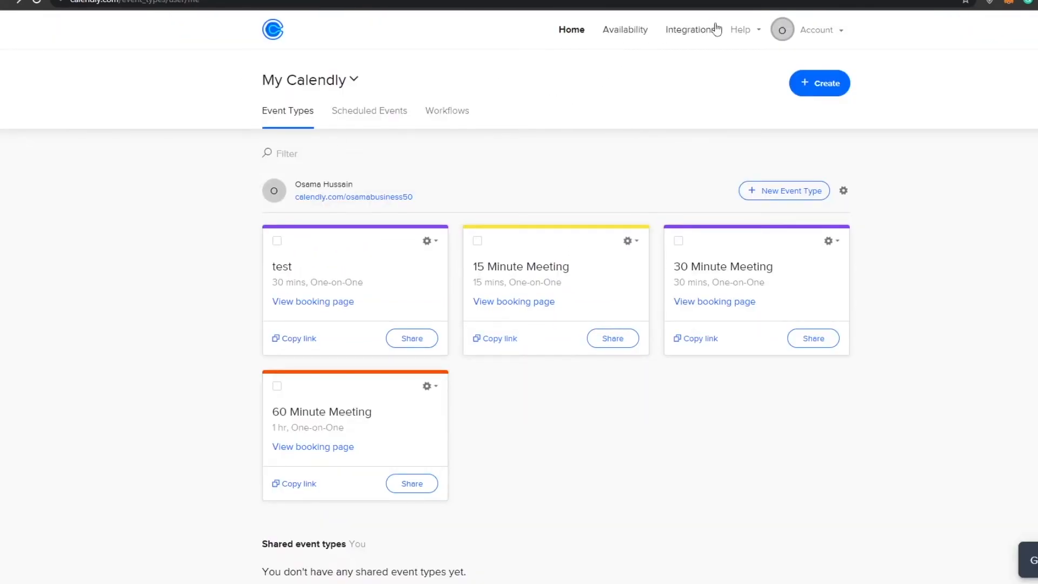
Go to Calendly's pricing page and examine the annually billed Basic, Essentials and Professional plans for individuals and their included features.
{"action": "left_click", "coordinate": [716, 1]}
{"action": "scroll", "coordinate": [448, 347], "scroll_direction": "down", "scroll_amount": 6}
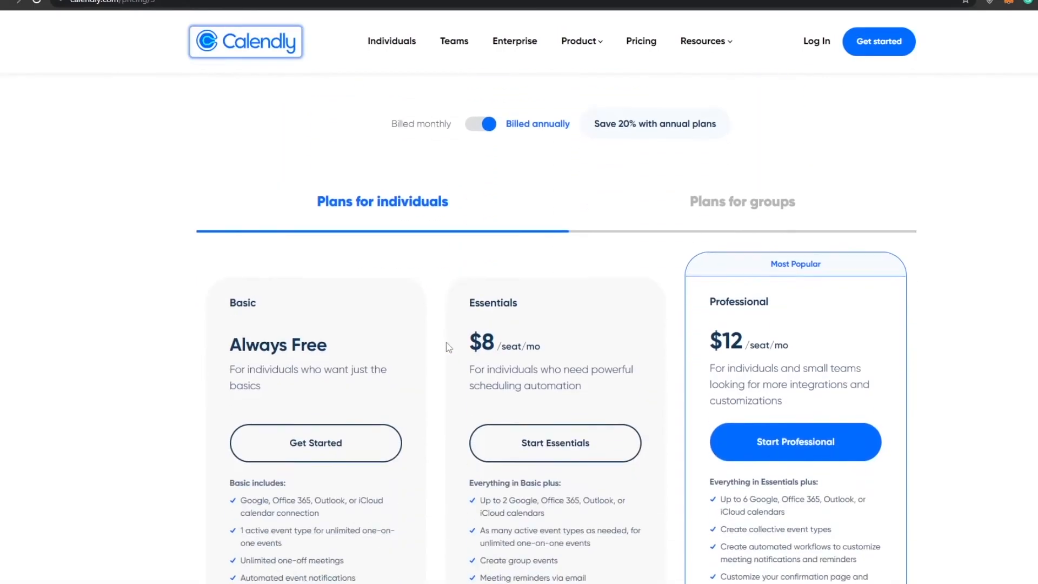
{"action": "scroll", "coordinate": [438, 326], "scroll_direction": "up", "scroll_amount": 3}
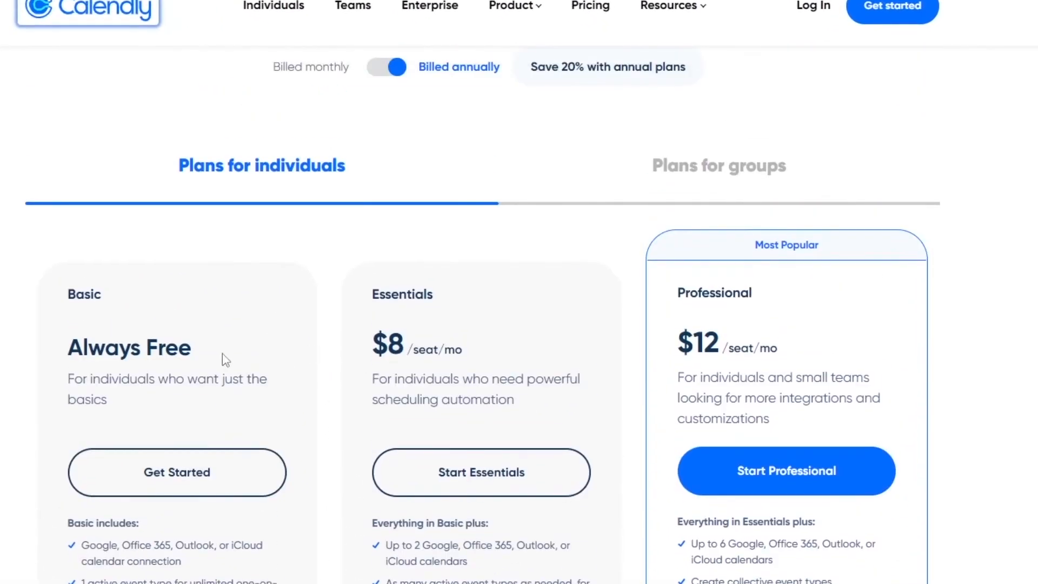
{"action": "scroll", "coordinate": [226, 359], "scroll_direction": "down", "scroll_amount": 3}
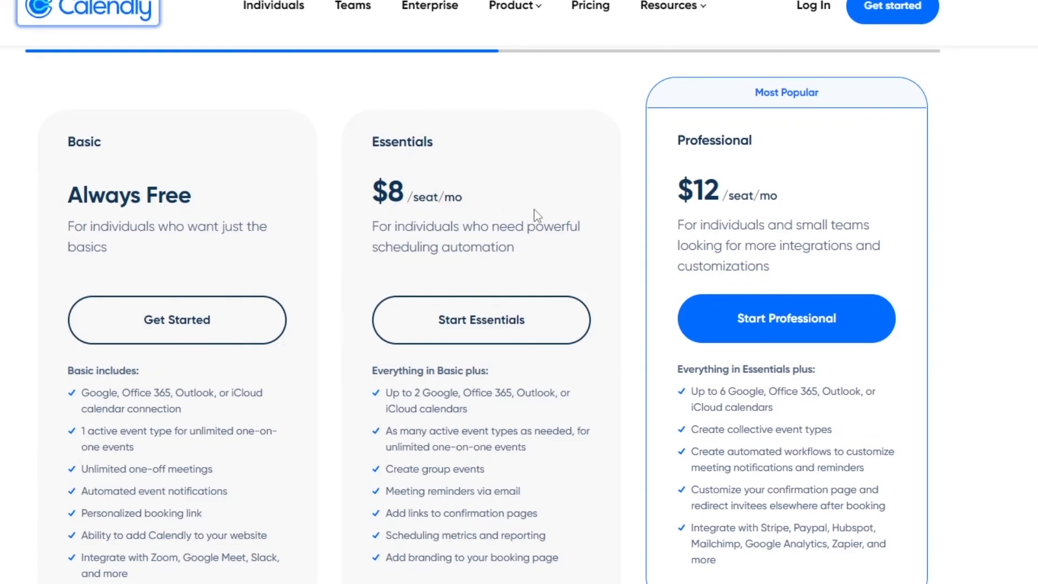
{"action": "scroll", "coordinate": [649, 270], "scroll_direction": "up", "scroll_amount": 3}
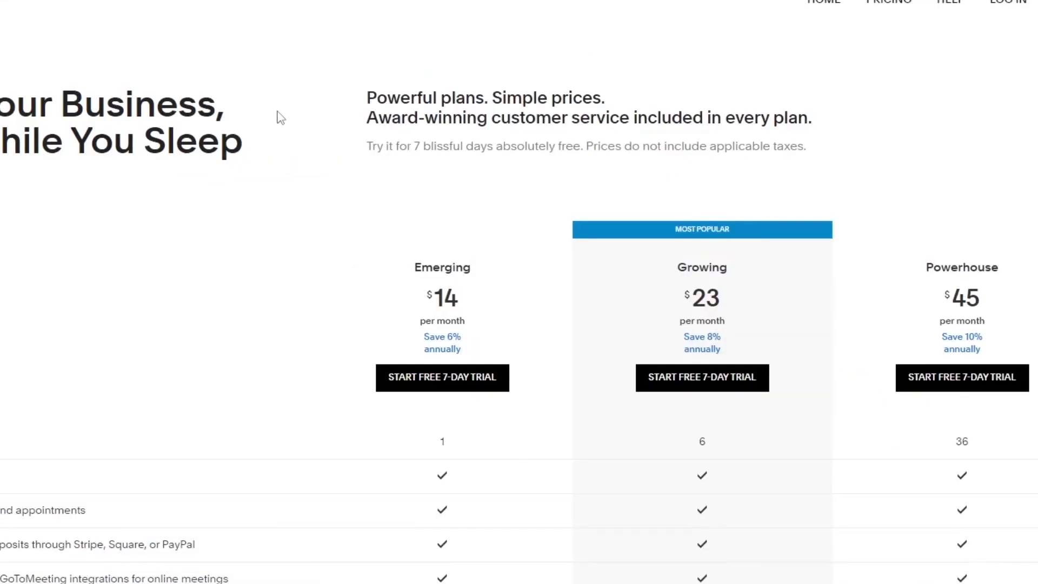
{"action": "scroll", "coordinate": [354, 313], "scroll_direction": "down", "scroll_amount": 3}
{"action": "scroll", "coordinate": [532, 261], "scroll_direction": "up", "scroll_amount": 3}
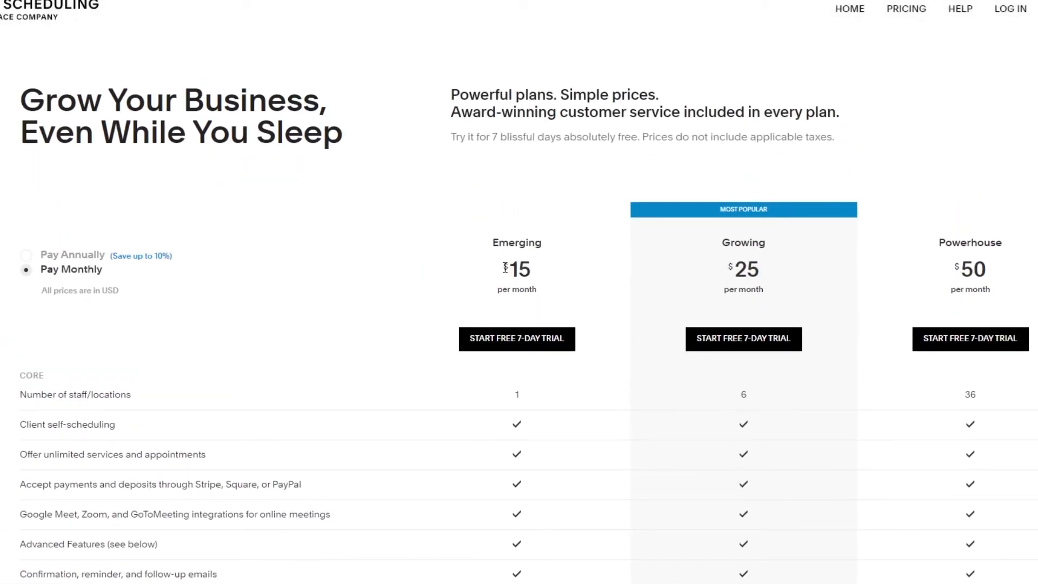
Examine the monthly prices of the Emerging, Growing and Powerhouse plans on Acuity Scheduling's pricing page and compare their core and customization features.
{"action": "left_click", "coordinate": [553, 285]}
{"action": "left_click_drag", "start_coordinate": [725, 269], "coordinate": [764, 288]}
{"action": "left_click", "coordinate": [870, 290]}
{"action": "left_click_drag", "start_coordinate": [955, 272], "coordinate": [994, 298]}
{"action": "left_click", "coordinate": [1005, 294]}
{"action": "scroll", "coordinate": [1005, 294], "scroll_direction": "down", "scroll_amount": 10}
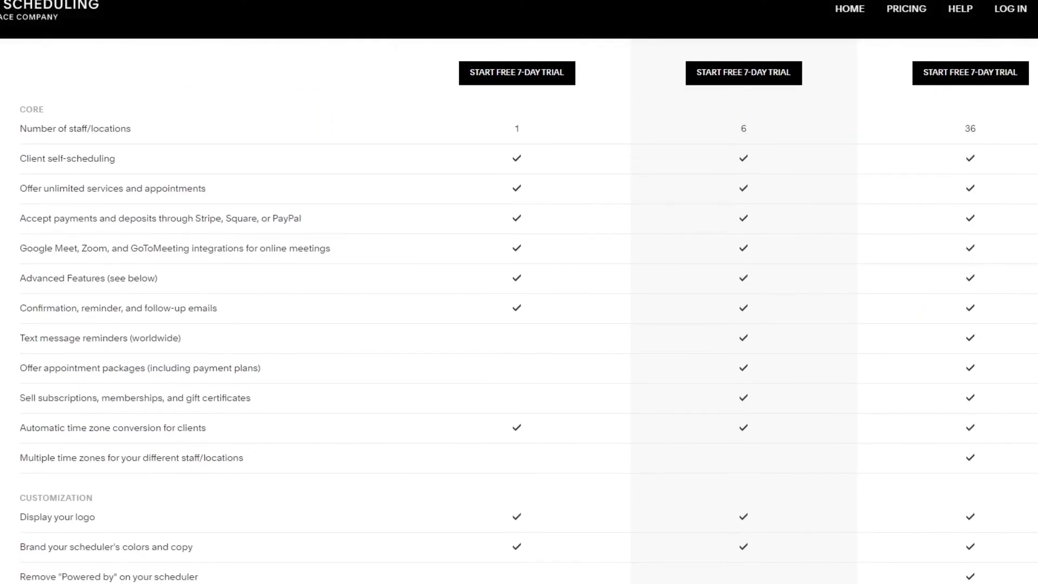
{"action": "scroll", "coordinate": [519, 311], "scroll_direction": "down", "scroll_amount": 2}
{"action": "scroll", "coordinate": [519, 311], "scroll_direction": "up", "scroll_amount": 4}
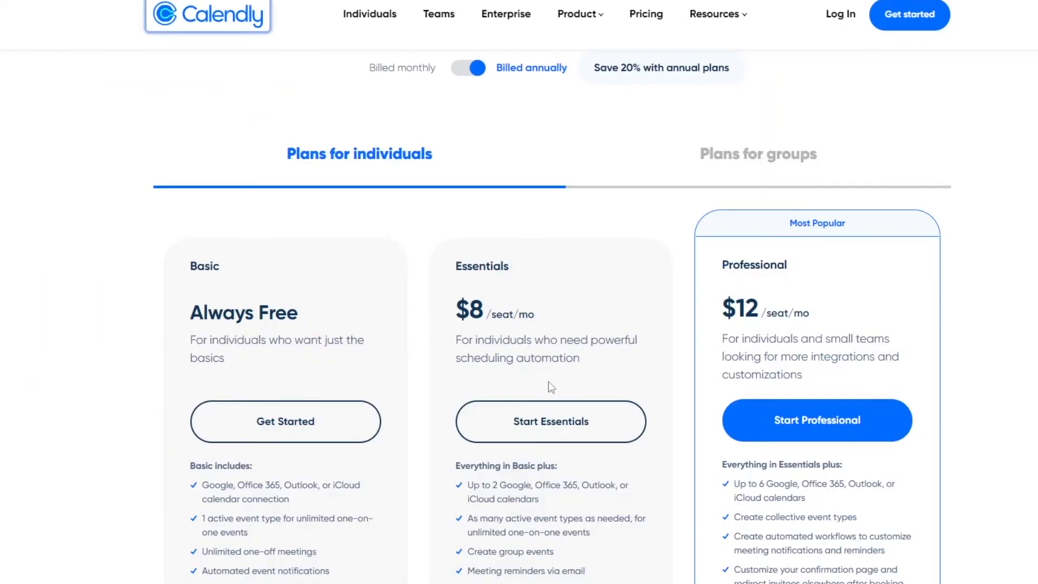
{"action": "scroll", "coordinate": [549, 381], "scroll_direction": "down", "scroll_amount": 3}
{"action": "scroll", "coordinate": [652, 349], "scroll_direction": "up", "scroll_amount": 3}
{"action": "scroll", "coordinate": [671, 393], "scroll_direction": "up", "scroll_amount": 2}
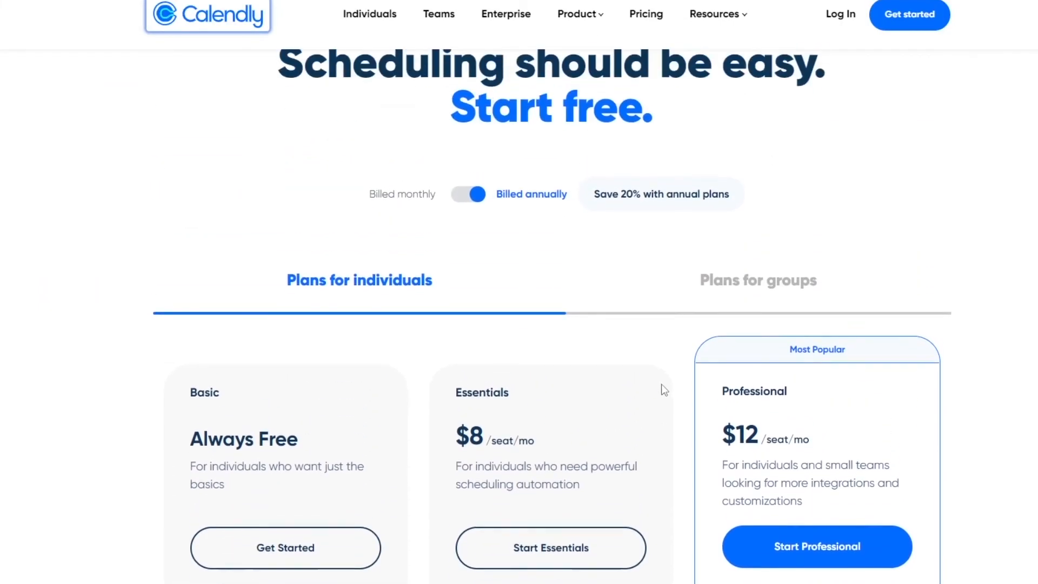
Switch Calendly's pricing to monthly billing and examine the Basic, Essentials and Professional plans for individuals.
{"action": "left_click", "coordinate": [474, 202]}
{"action": "scroll", "coordinate": [462, 233], "scroll_direction": "down", "scroll_amount": 1}
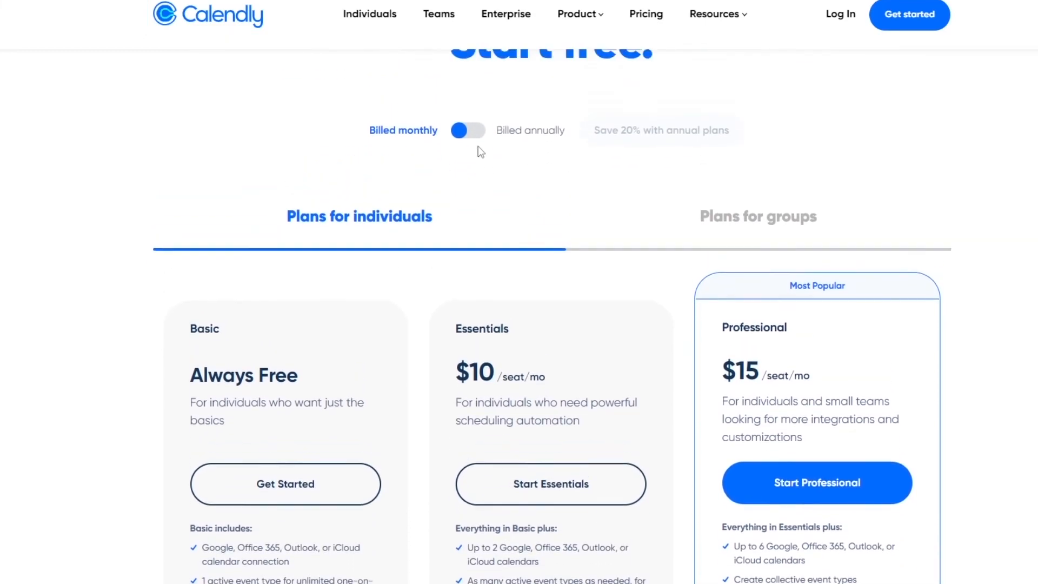
{"action": "scroll", "coordinate": [481, 150], "scroll_direction": "down", "scroll_amount": 1}
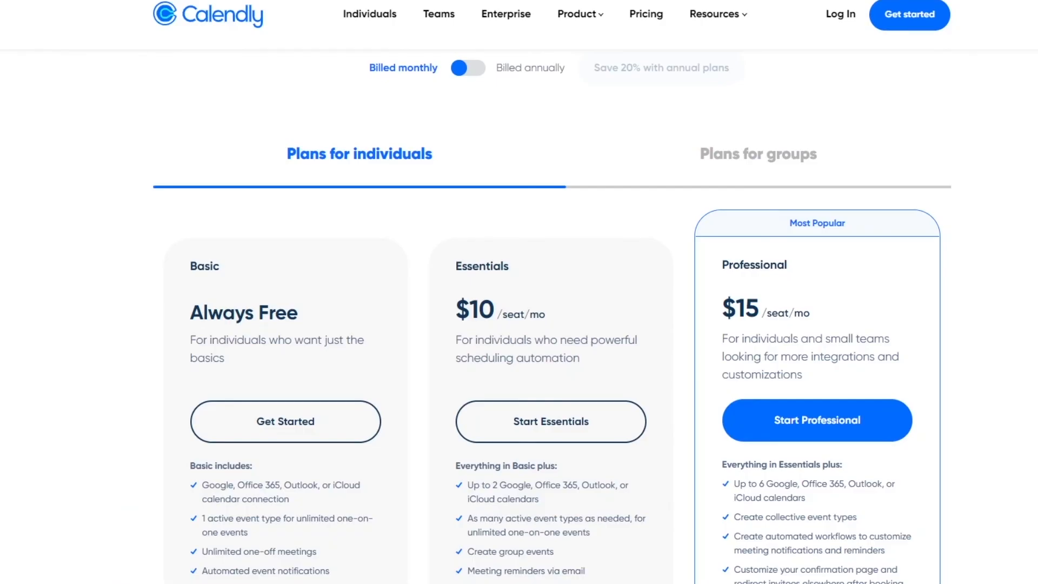
{"action": "scroll", "coordinate": [703, 350], "scroll_direction": "up", "scroll_amount": 2}
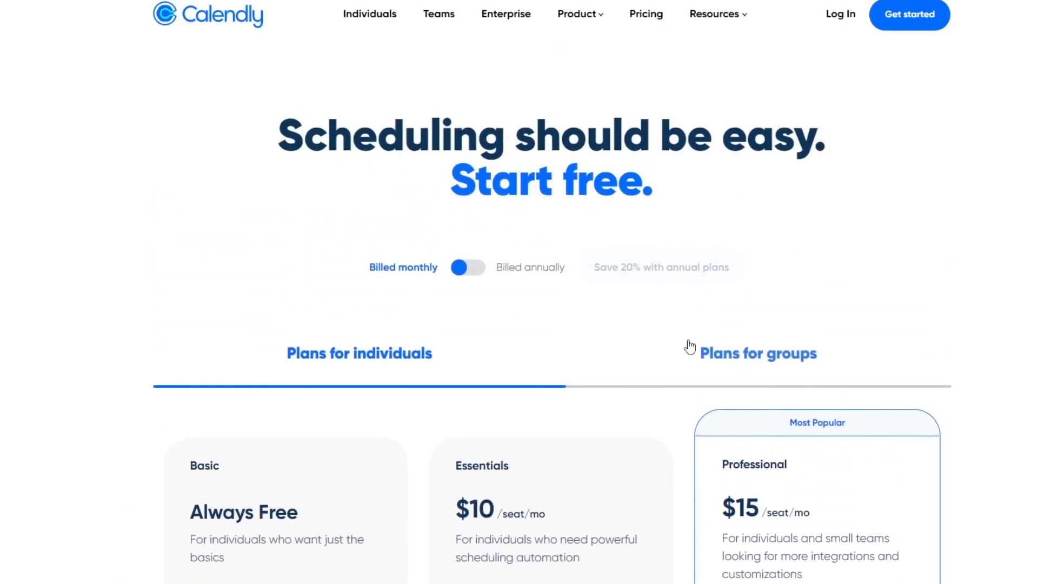
{"action": "scroll", "coordinate": [656, 351], "scroll_direction": "down", "scroll_amount": 2}
{"action": "scroll", "coordinate": [649, 352], "scroll_direction": "up", "scroll_amount": 2}
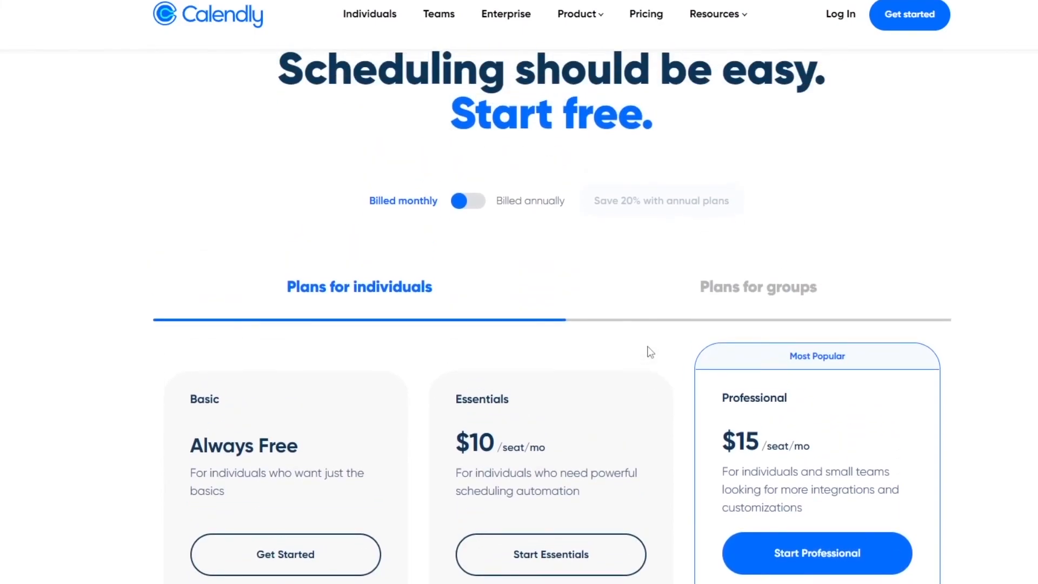
{"action": "scroll", "coordinate": [654, 352], "scroll_direction": "down", "scroll_amount": 1}
{"action": "scroll", "coordinate": [660, 350], "scroll_direction": "down", "scroll_amount": 2}
{"action": "scroll", "coordinate": [658, 343], "scroll_direction": "up", "scroll_amount": 3}
{"action": "scroll", "coordinate": [679, 390], "scroll_direction": "down", "scroll_amount": 2}
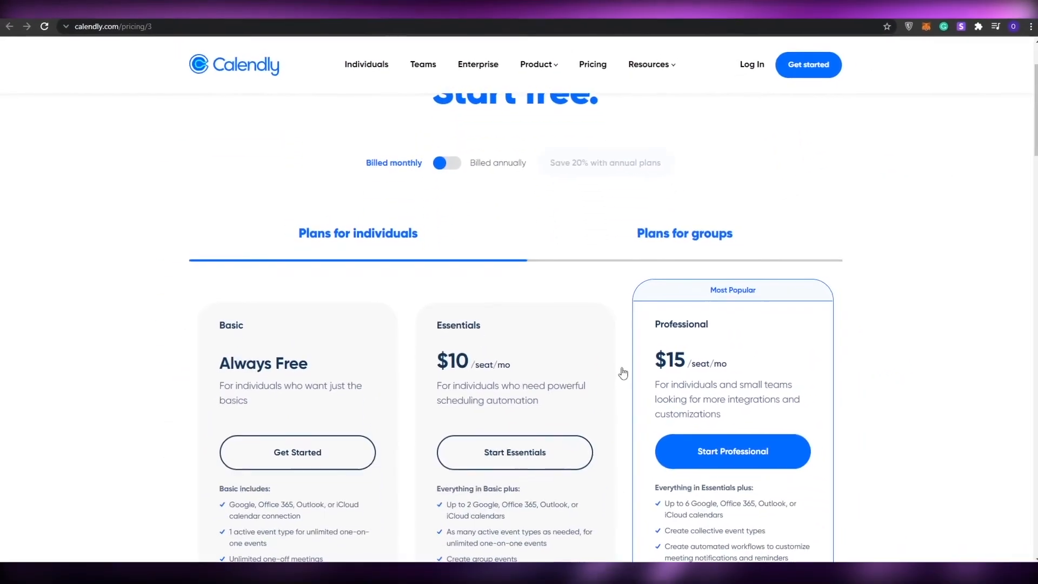